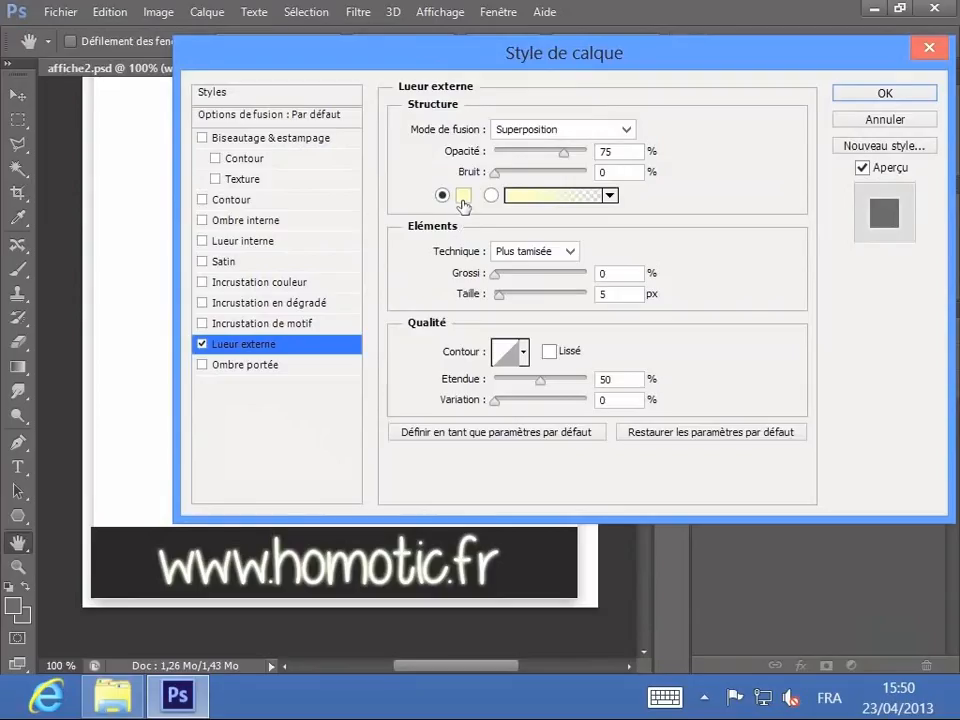
pyautogui.click(463, 196)
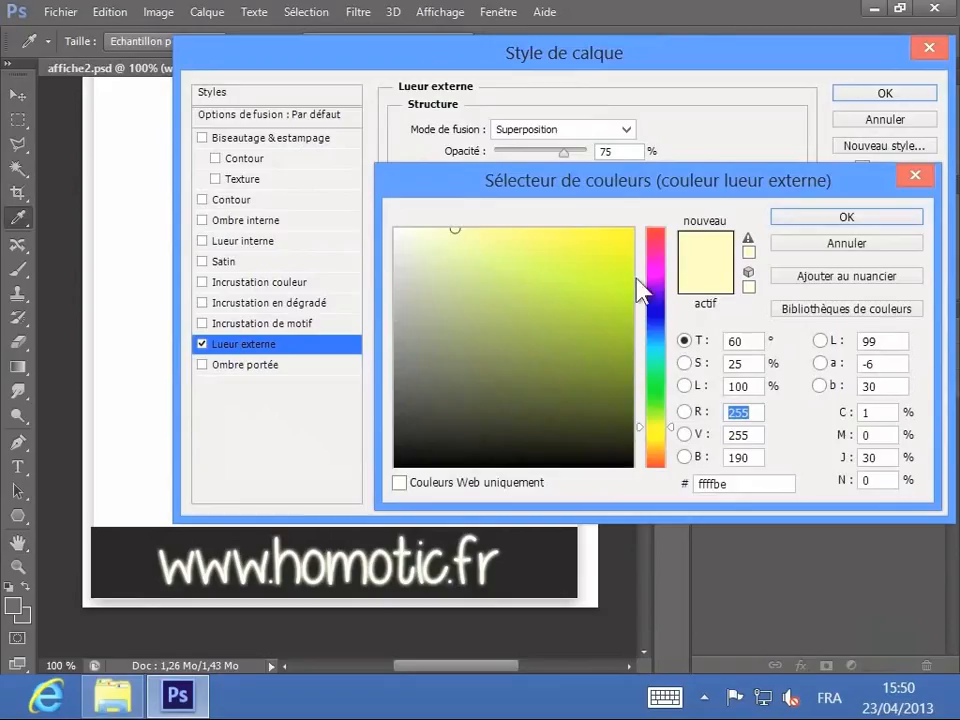
pyautogui.click(657, 250)
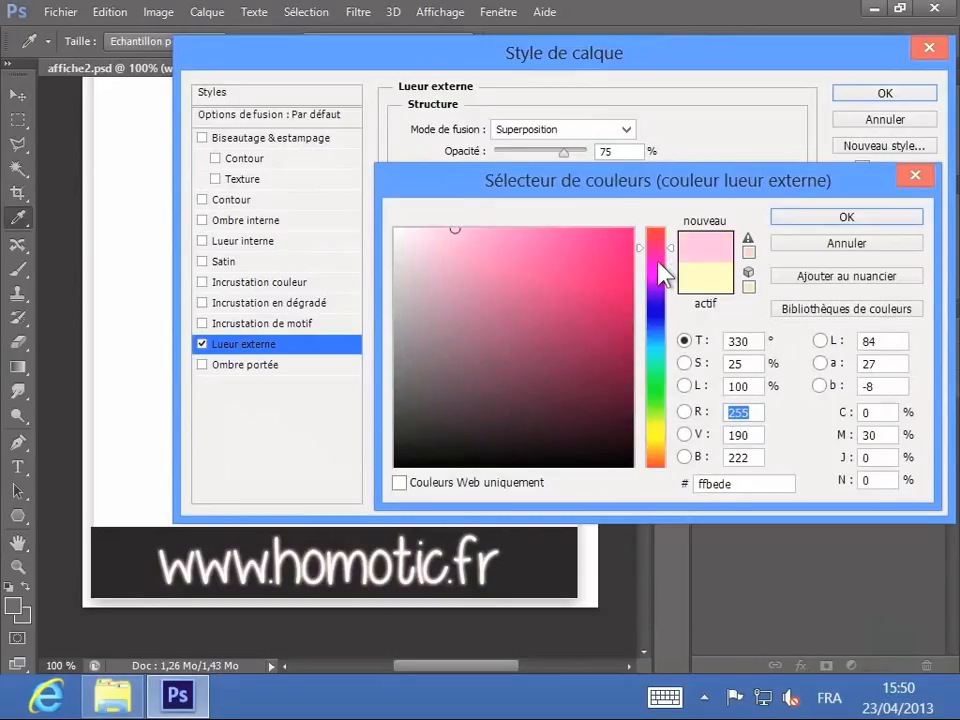
pyautogui.moveTo(658, 263); pyautogui.dragTo(658, 338)
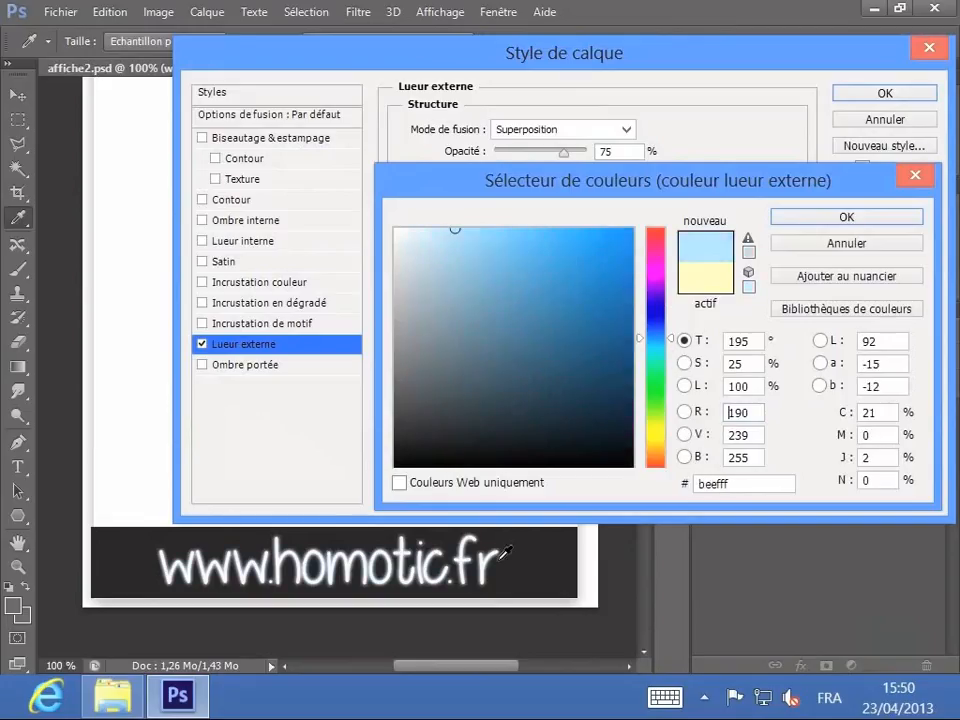
pyautogui.moveTo(658, 340)
pyautogui.mouseDown()
pyautogui.moveTo(657, 460)
pyautogui.moveTo(659, 431)
pyautogui.moveTo(662, 440)
pyautogui.mouseUp()
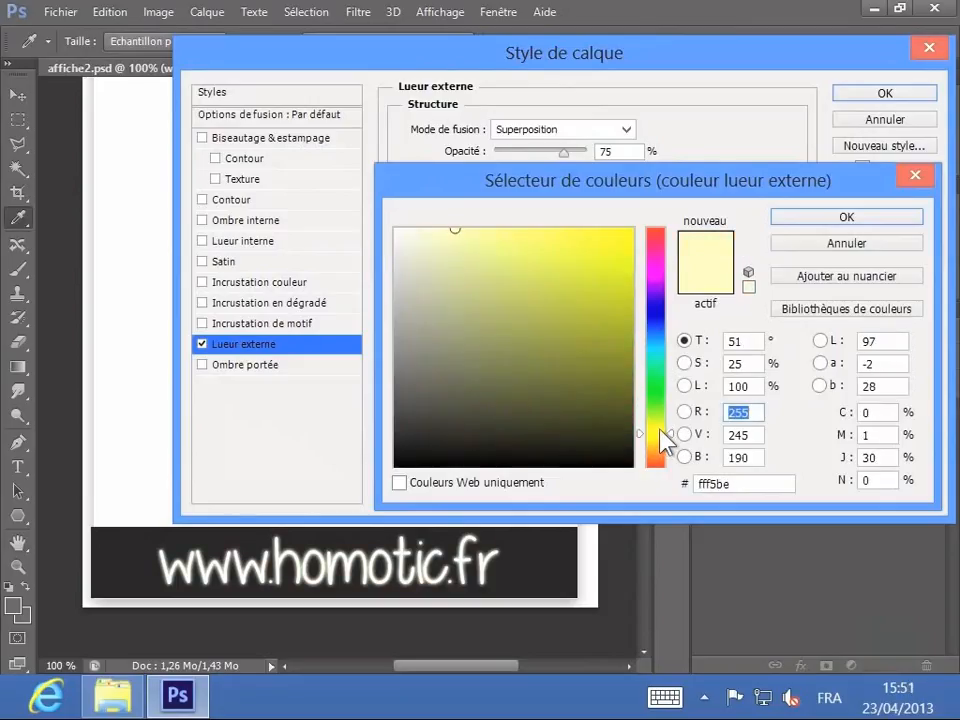
pyautogui.click(539, 233)
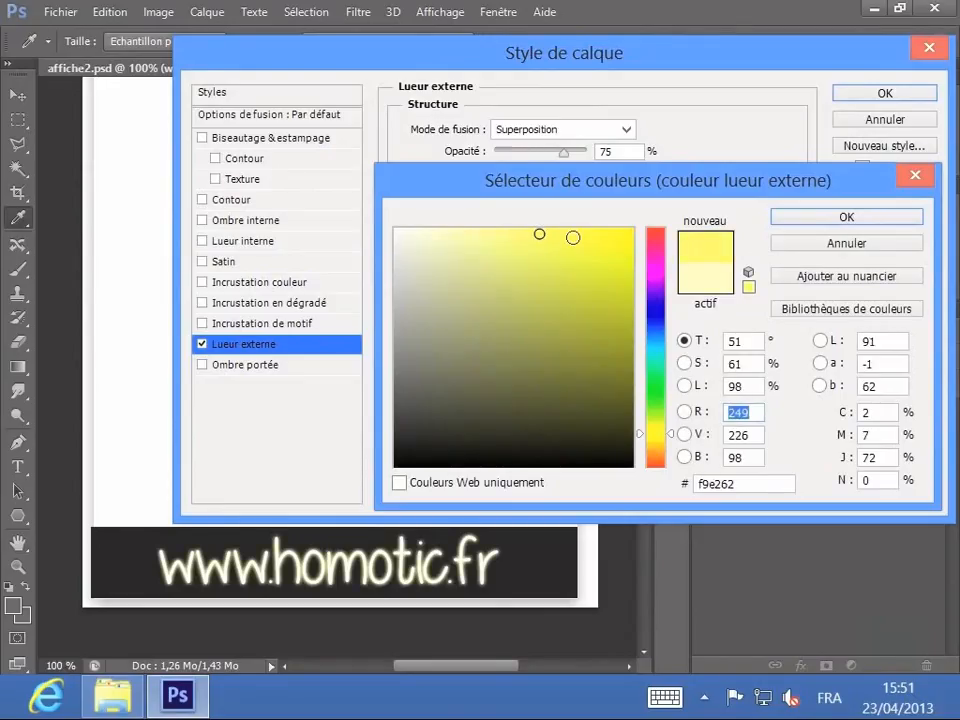
pyautogui.click(621, 246)
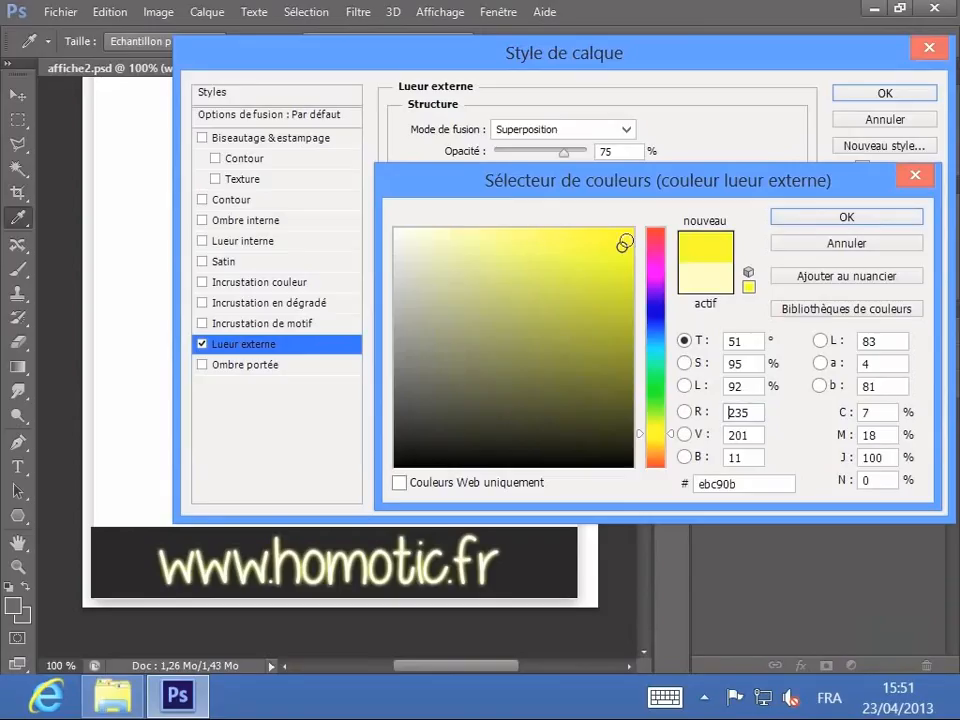
pyautogui.click(625, 232)
pyautogui.click(605, 246)
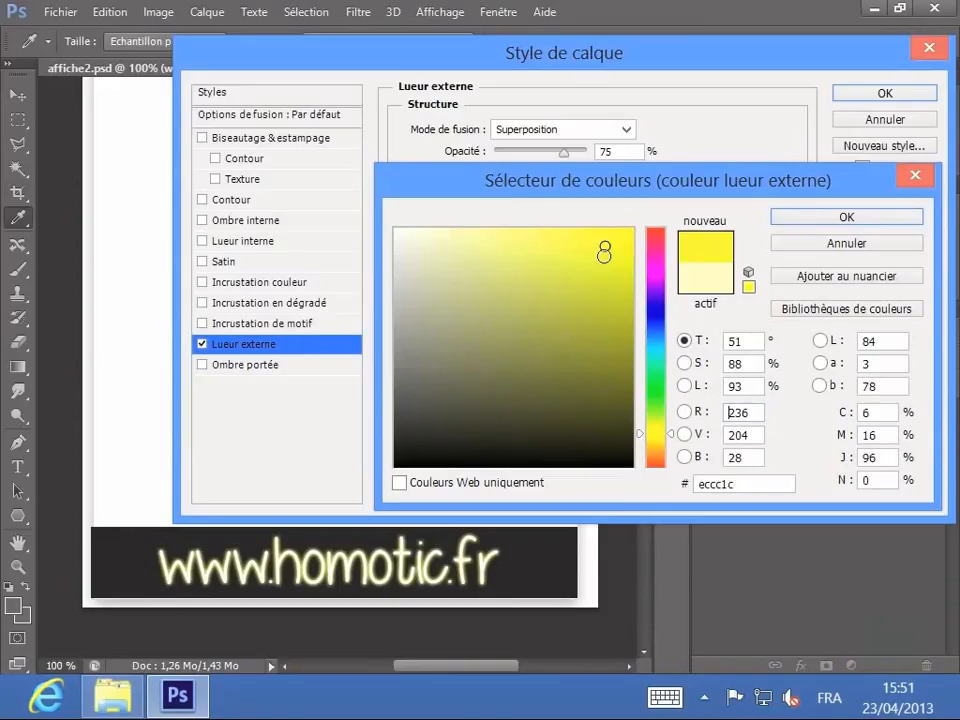
pyautogui.click(784, 221)
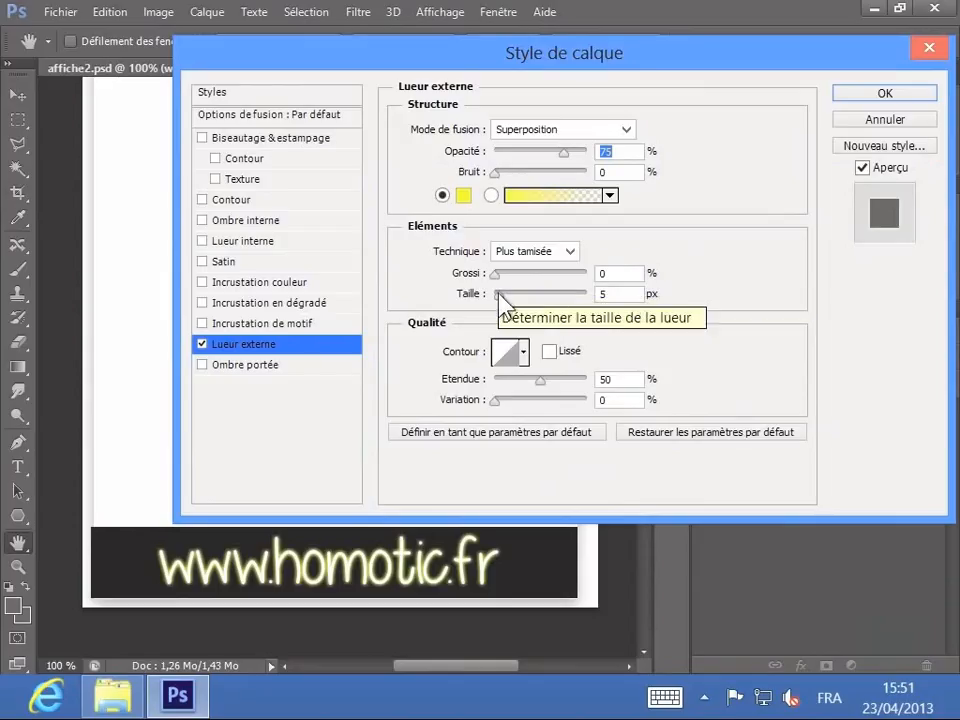
# Set the outer glow's size (Taille) to 27 px and its spread (Grossi) to 5 %
pyautogui.moveTo(500, 298)
pyautogui.mouseDown()
pyautogui.moveTo(557, 305)
pyautogui.moveTo(506, 304)
pyautogui.moveTo(511, 297)
pyautogui.mouseUp()
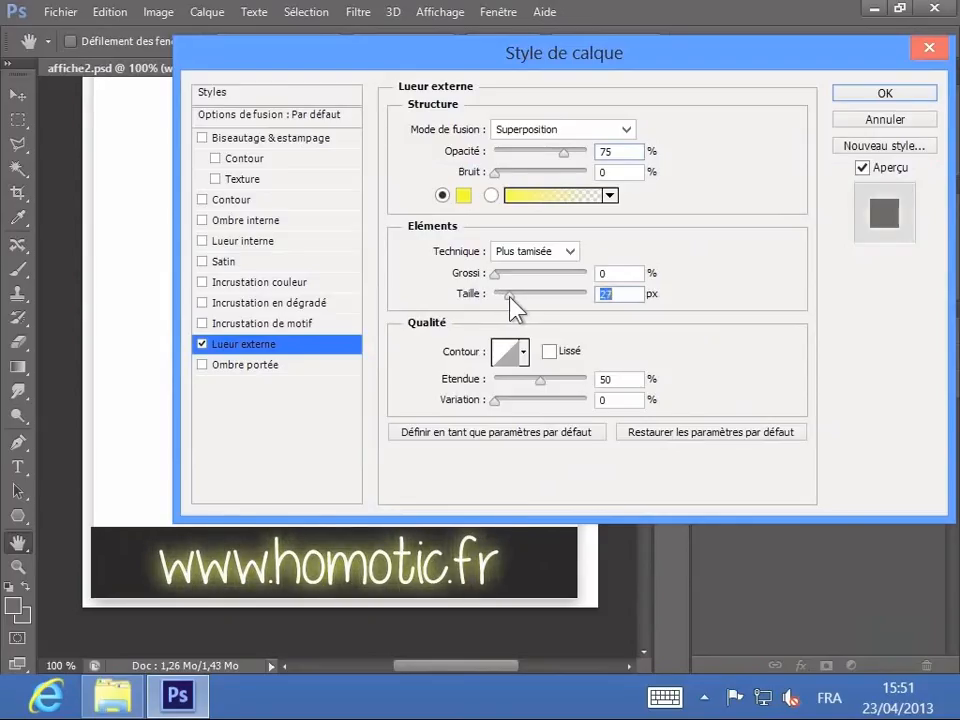
pyautogui.click(495, 276)
pyautogui.moveTo(496, 276)
pyautogui.mouseDown()
pyautogui.moveTo(564, 272)
pyautogui.moveTo(619, 285)
pyautogui.moveTo(534, 272)
pyautogui.moveTo(495, 278)
pyautogui.moveTo(504, 277)
pyautogui.mouseUp()
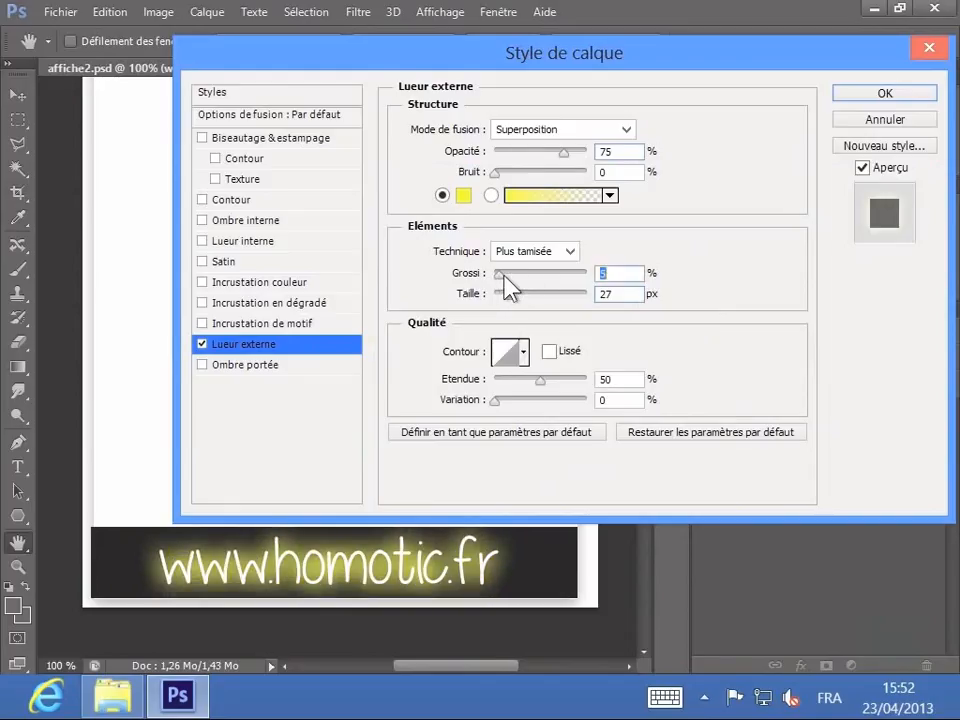
# Try the Précise technique on the outer glow, and return it to Plus tamisée
pyautogui.click(570, 253)
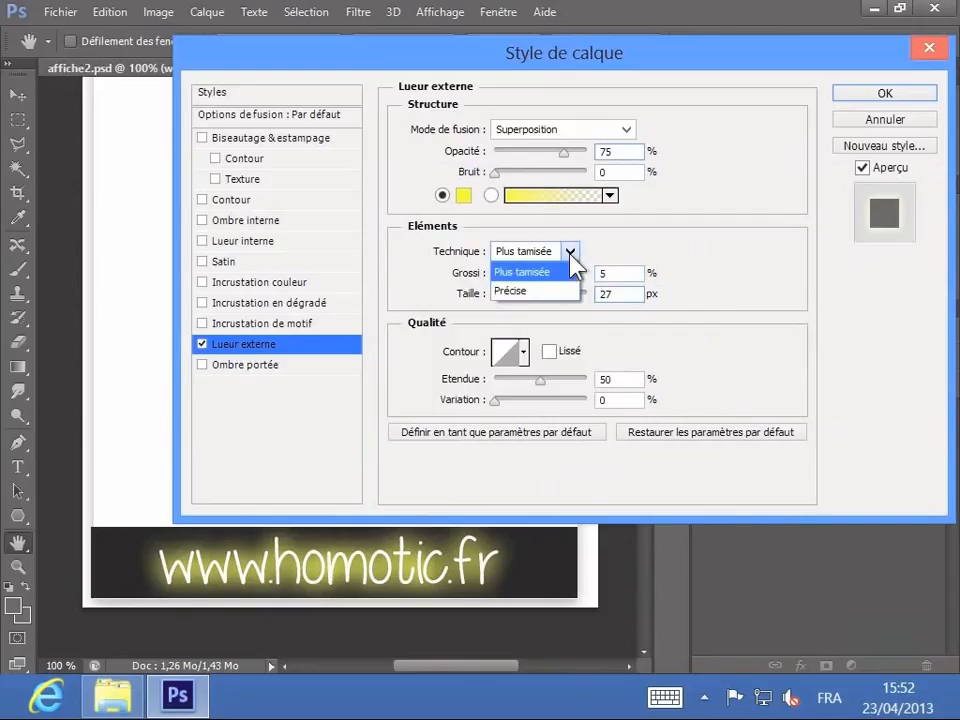
pyautogui.click(515, 292)
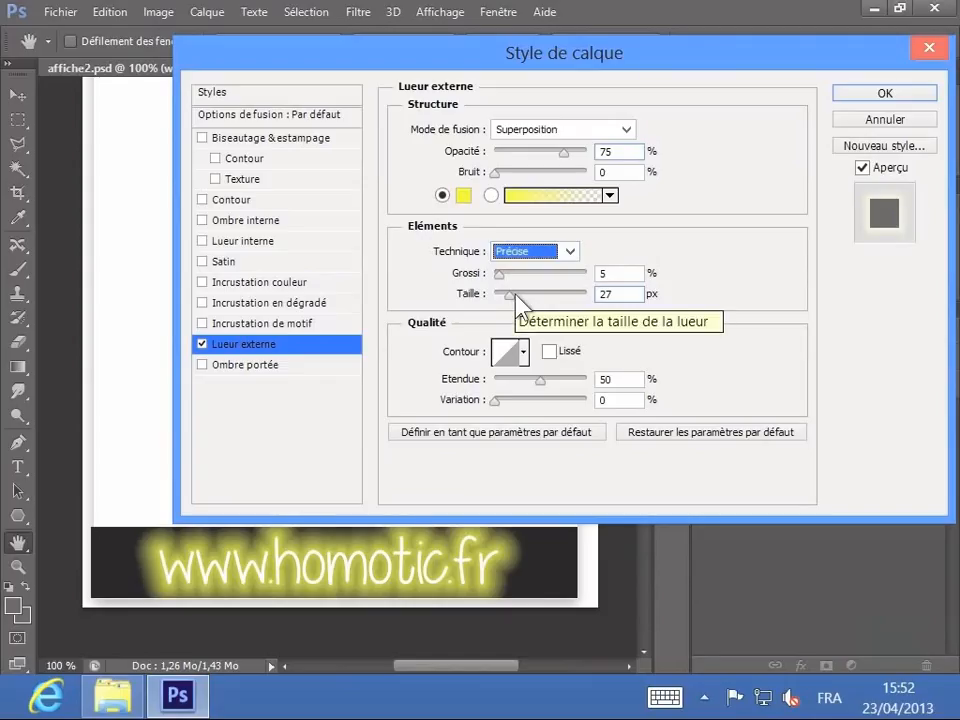
pyautogui.click(570, 252)
pyautogui.click(562, 274)
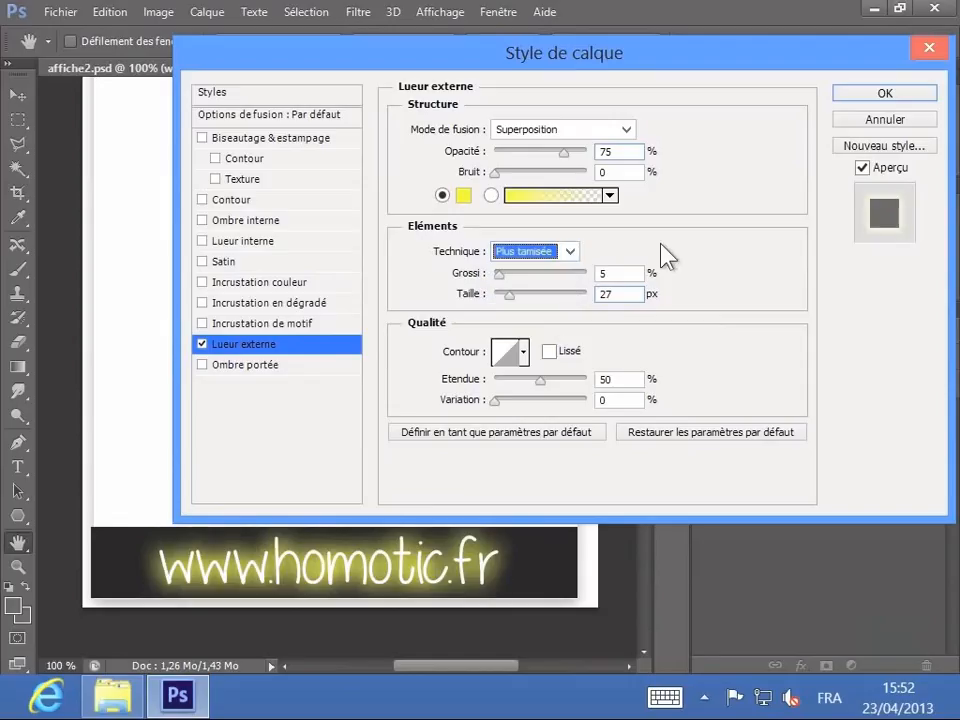
pyautogui.press('Tab')
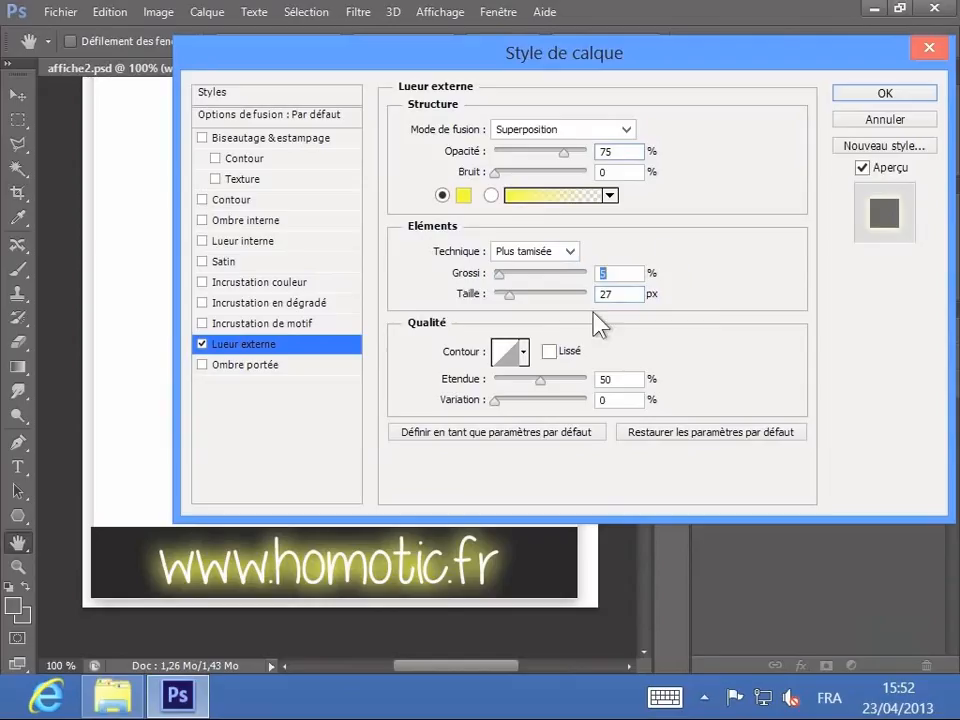
# Try the preset contours on the outer glow, starting with Cône, and return to the linear contour
pyautogui.click(523, 353)
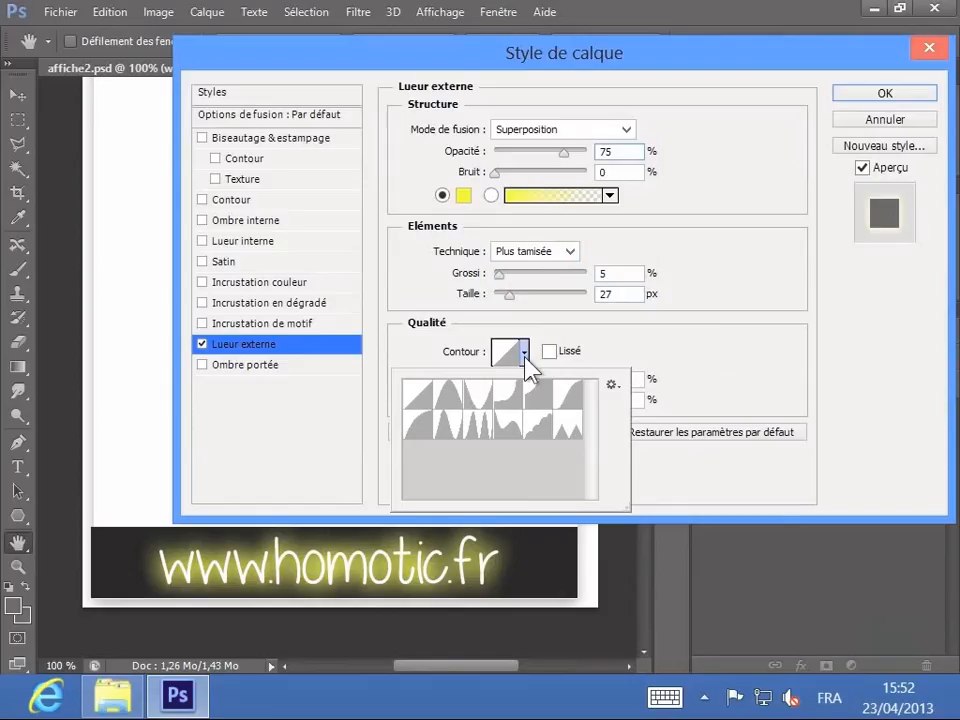
pyautogui.click(451, 395)
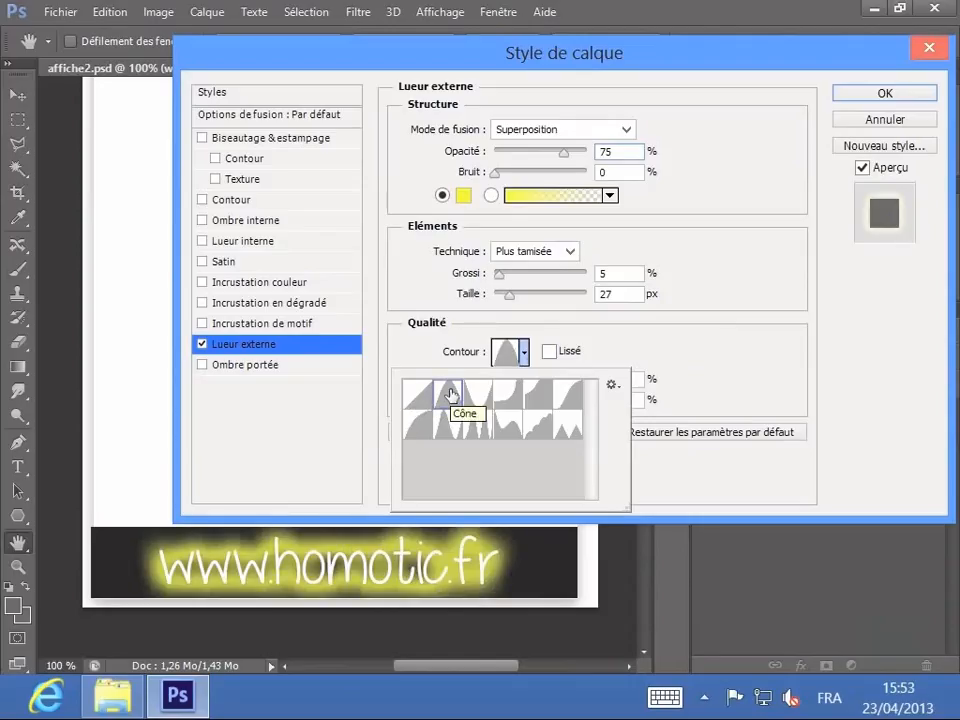
pyautogui.press('Right')
pyautogui.press('Right')
pyautogui.press('Right')
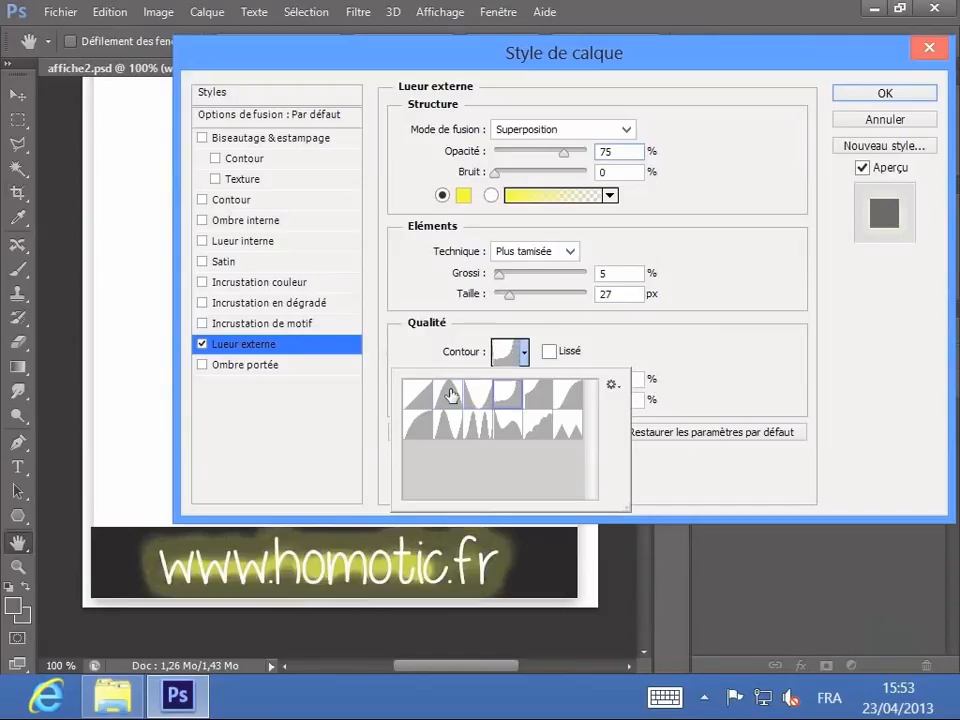
pyautogui.press('Right')
pyautogui.press('Right')
pyautogui.press('Right')
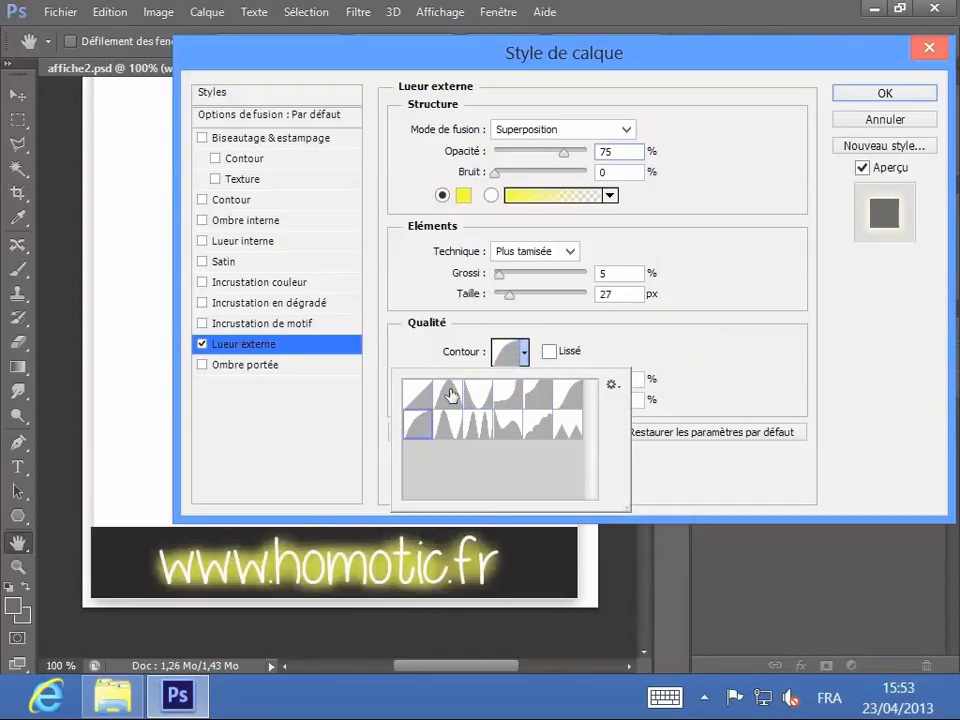
pyautogui.press('Right')
pyautogui.press('Right')
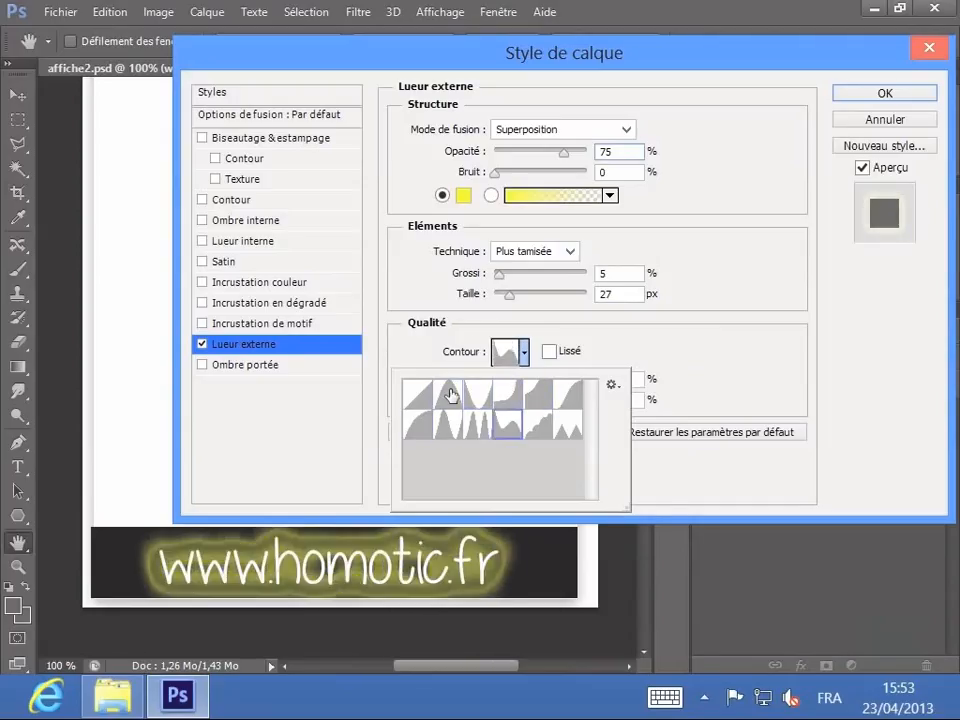
pyautogui.press('Right')
pyautogui.press('Right')
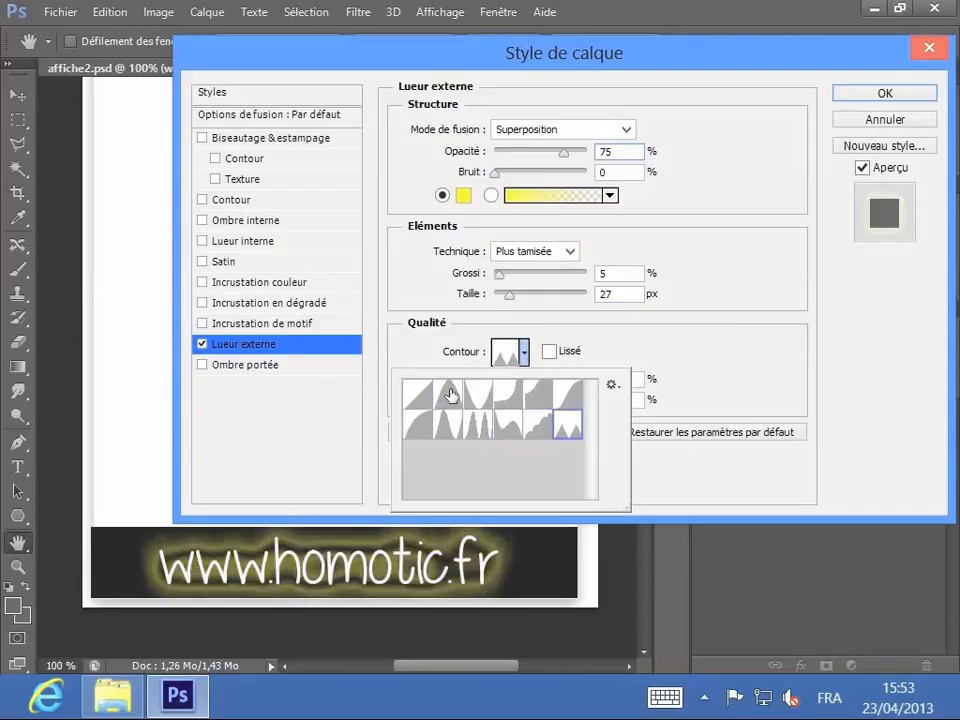
pyautogui.press('Up')
pyautogui.press('Left')
pyautogui.press('Left')
pyautogui.press('Left')
pyautogui.press('Left')
pyautogui.press('Left')
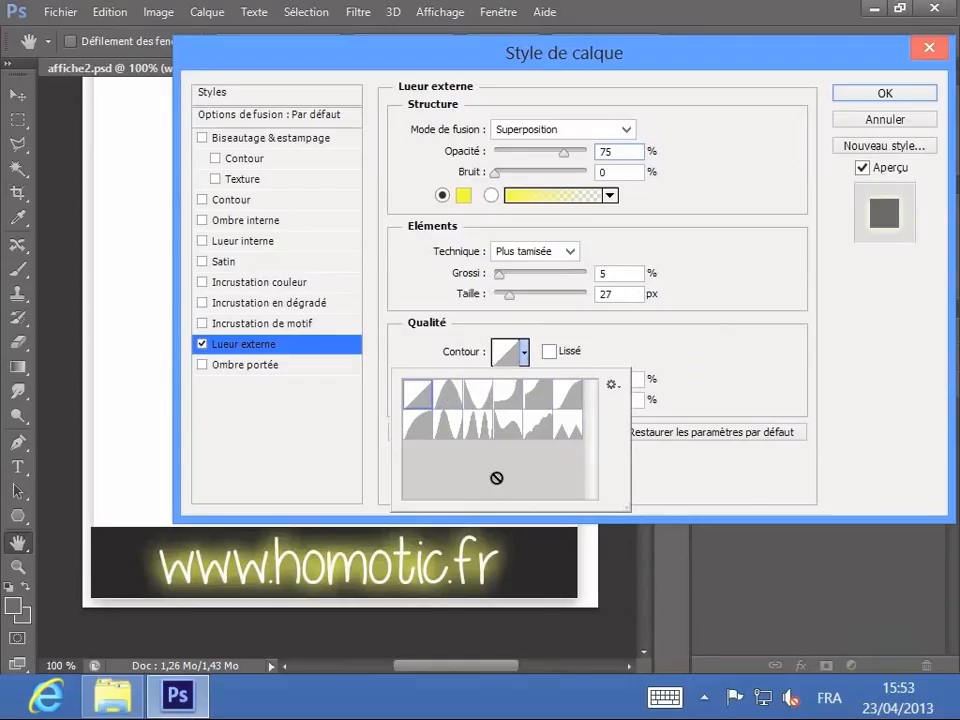
pyautogui.click(731, 477)
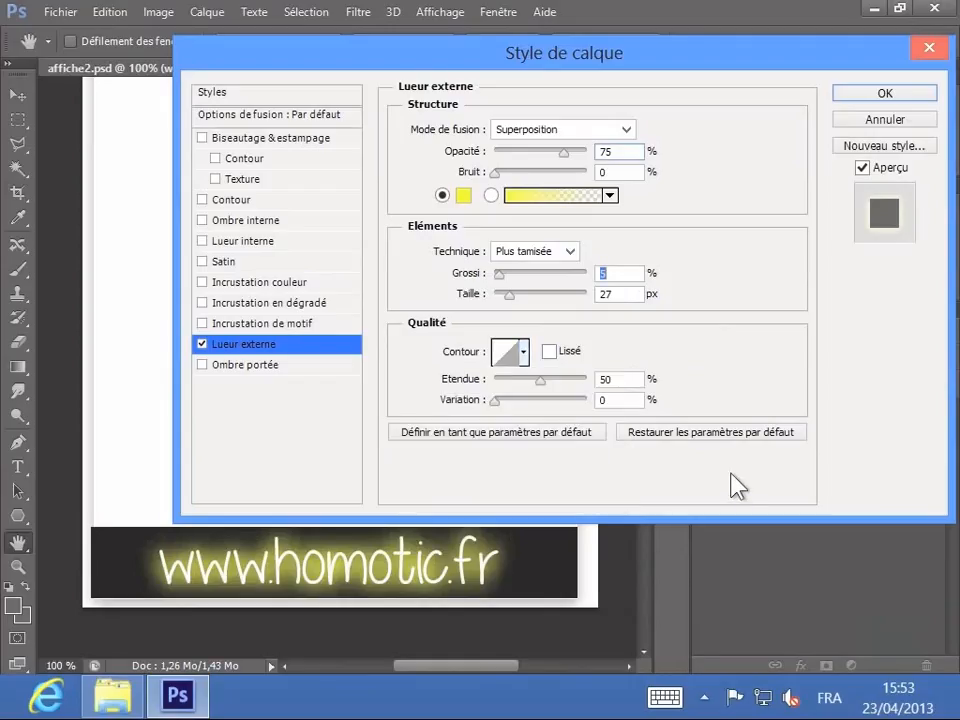
# Try successive blend modes on the outer glow, from Obscurcir through Différence and Division to Teinte
pyautogui.click(603, 131)
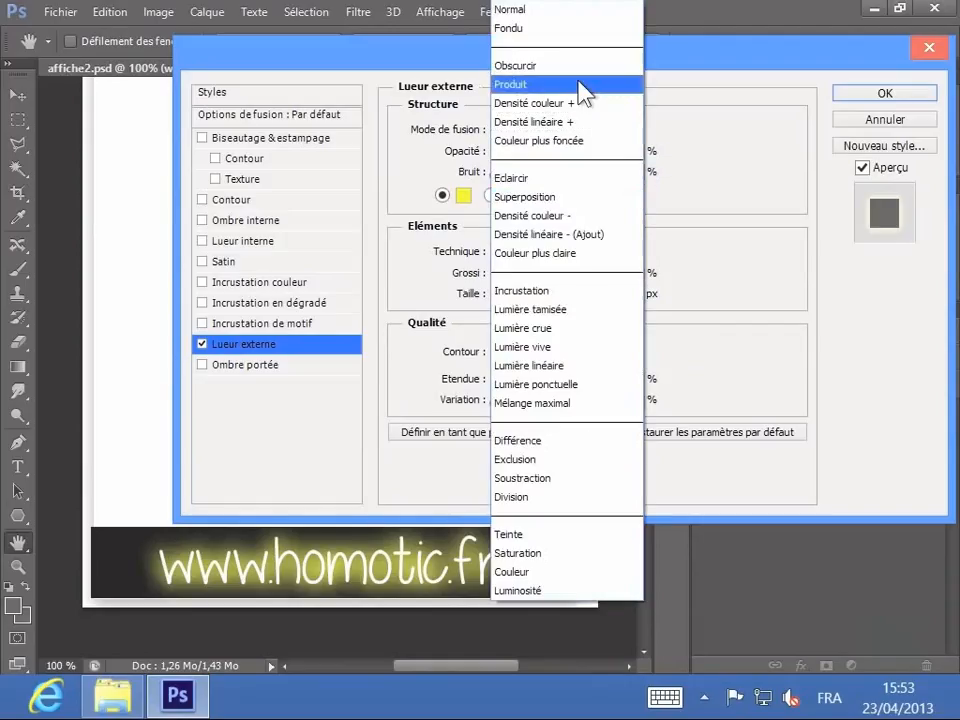
pyautogui.click(580, 66)
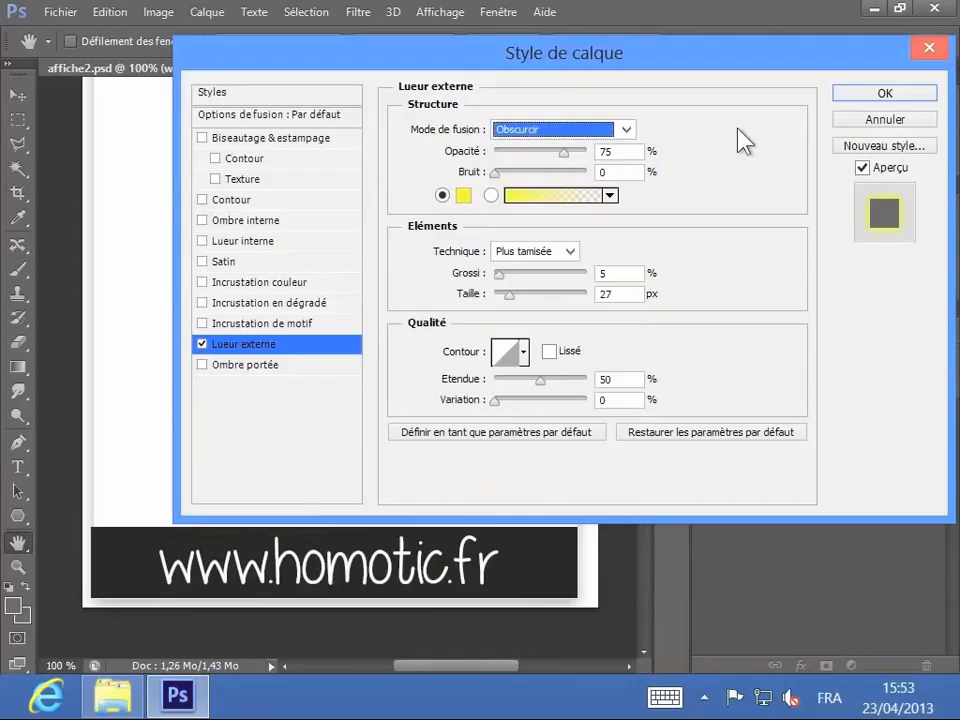
pyautogui.press('Down')
pyautogui.press('Down')
pyautogui.press('Down')
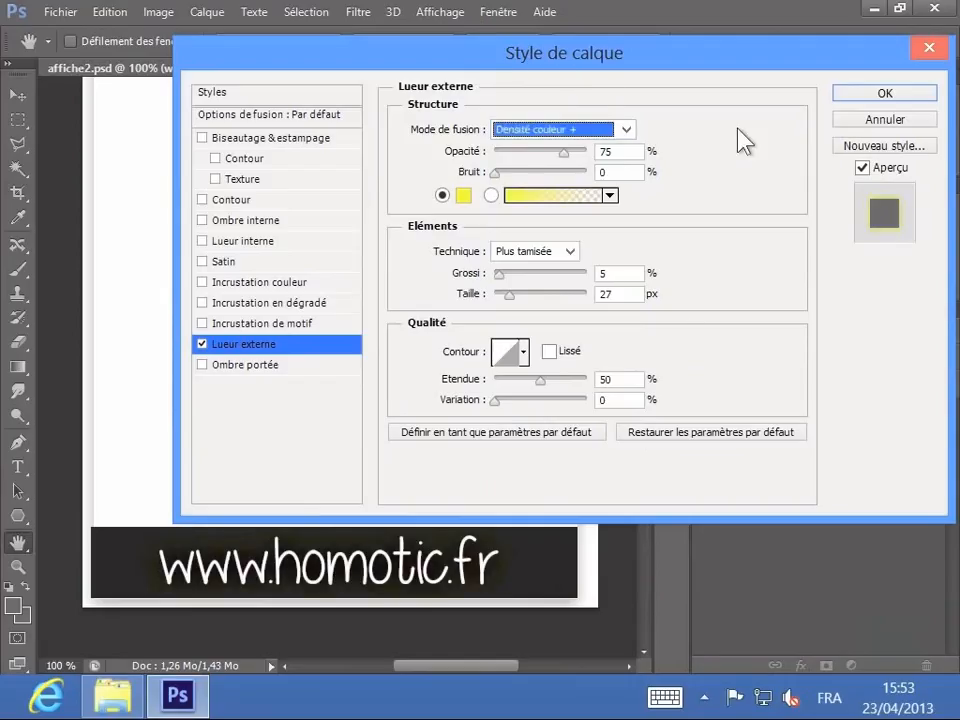
pyautogui.press('Down')
pyautogui.press('Down')
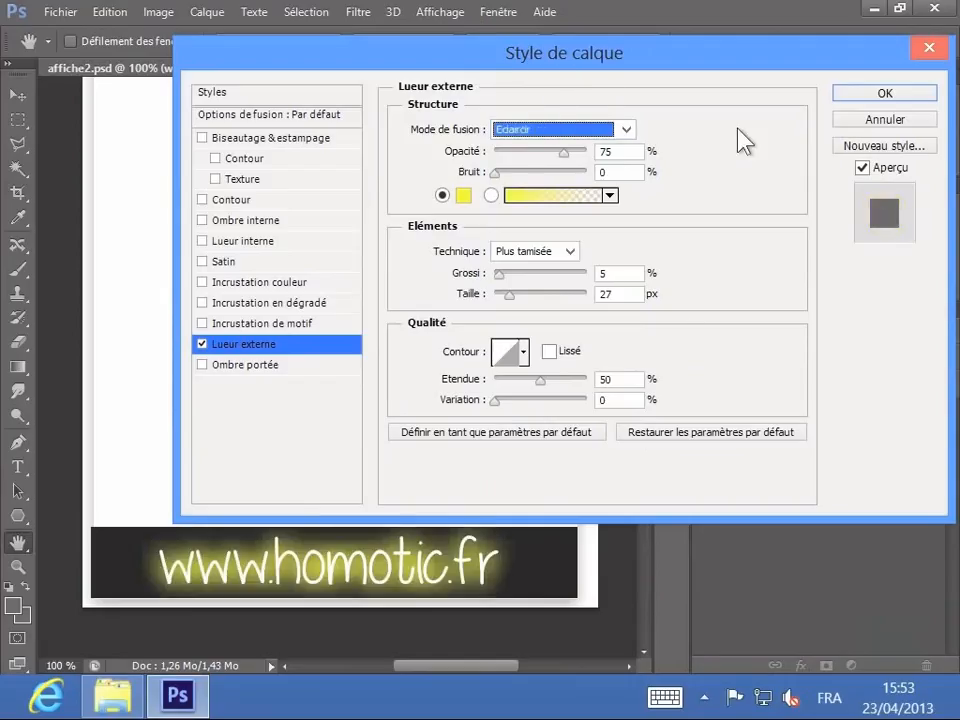
pyautogui.press('Down')
pyautogui.press('Down')
pyautogui.press('Down')
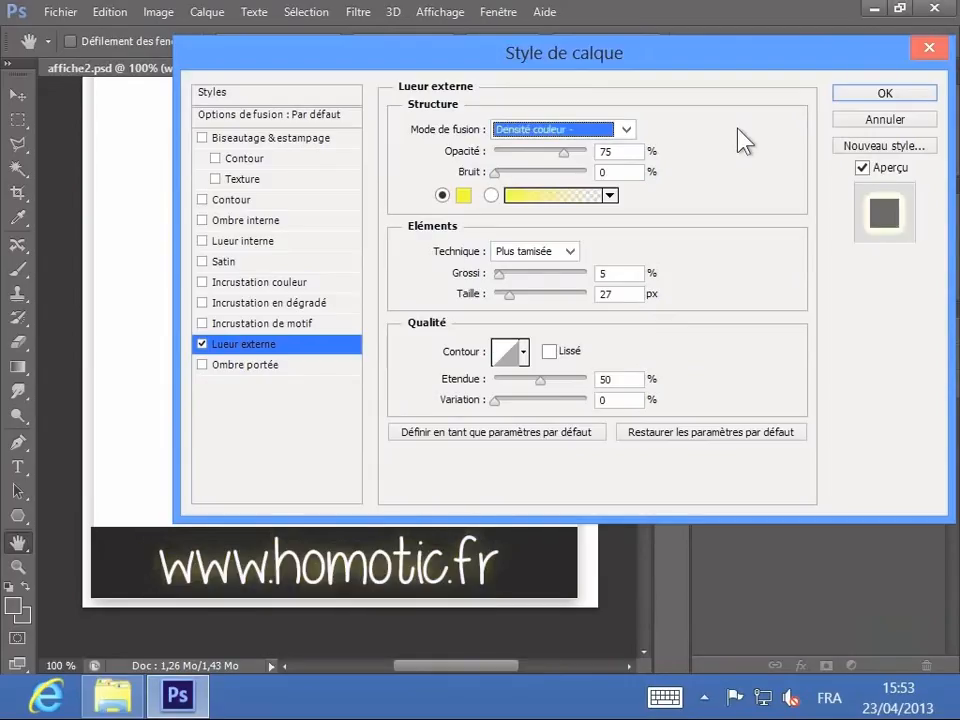
pyautogui.press('Down')
pyautogui.press('Down')
pyautogui.press('Down')
pyautogui.press('Down')
pyautogui.press('Down')
pyautogui.press('Down')
pyautogui.press('Down')
pyautogui.press('Down')
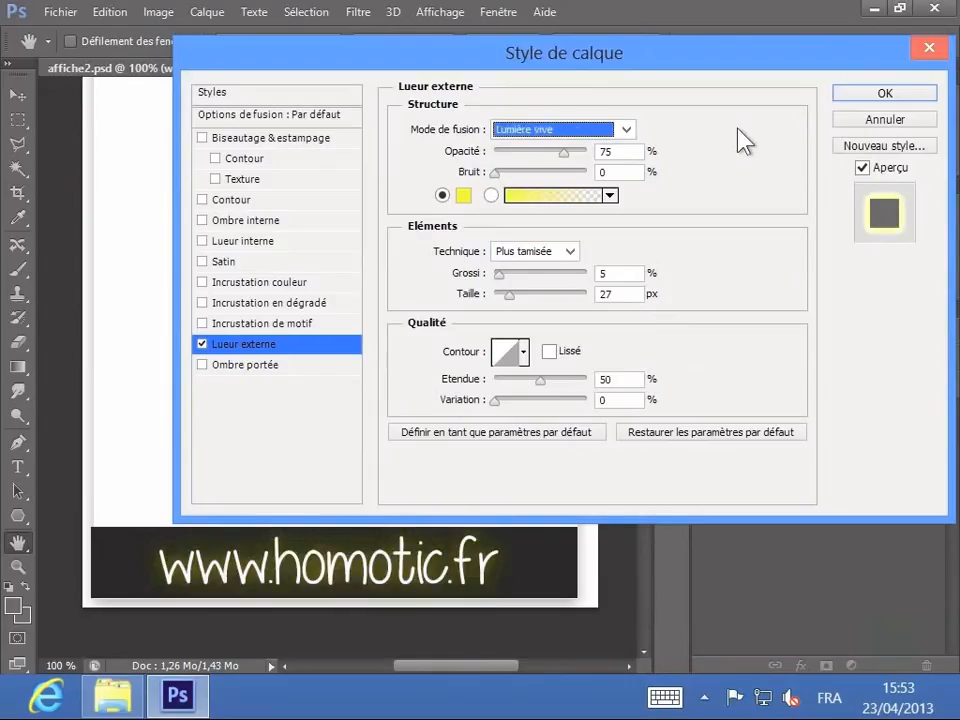
pyautogui.press('Down')
pyautogui.press('Down')
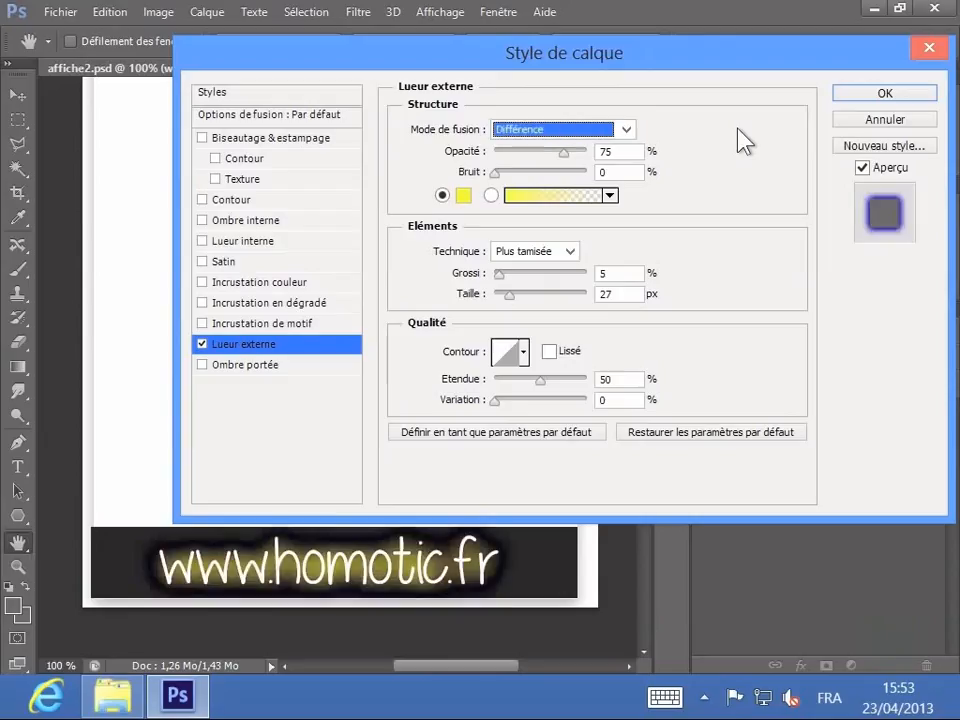
pyautogui.press('Down')
pyautogui.press('Down')
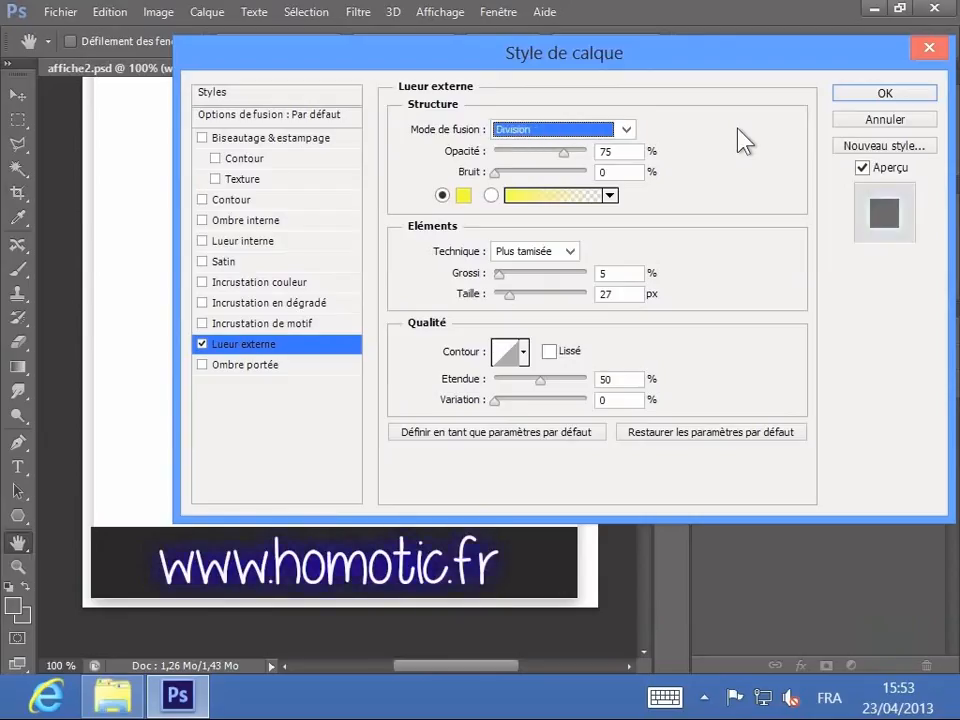
pyautogui.press('Down')
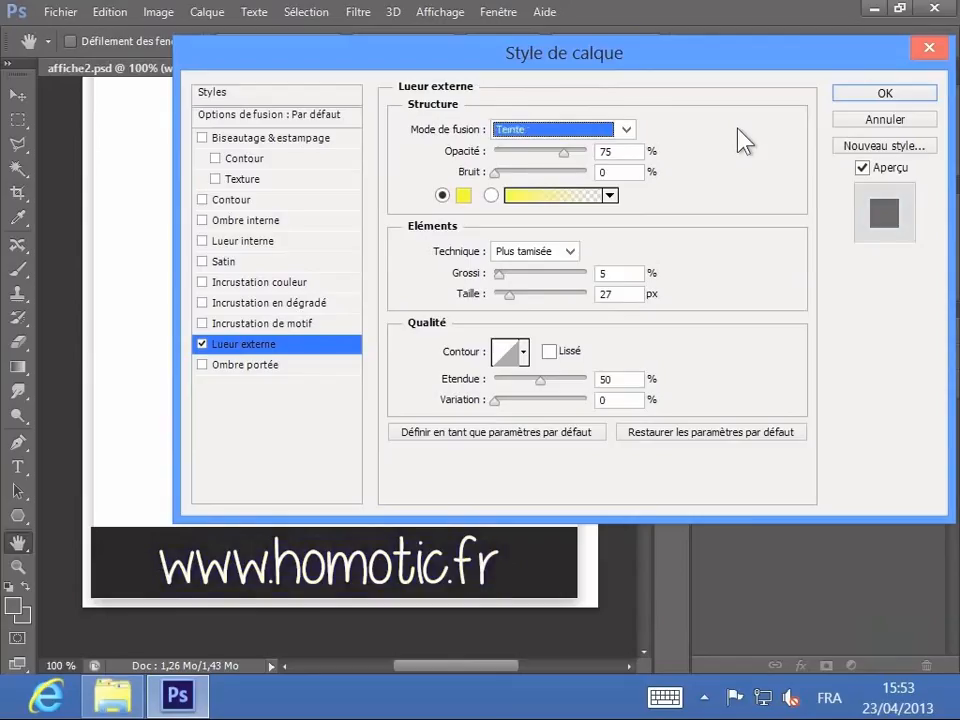
pyautogui.press('Down')
# Set the outer glow's blend mode to Normal and its range (Etendue) to 55 %
pyautogui.press('Up')
pyautogui.press('Up')
pyautogui.press('Up')
pyautogui.press('Up')
pyautogui.press('Up')
pyautogui.press('Up')
pyautogui.press('Up')
pyautogui.press('Up')
pyautogui.press('Up')
pyautogui.press('Up')
pyautogui.press('Up')
pyautogui.press('Up')
pyautogui.press('Up')
pyautogui.press('Up')
pyautogui.press('Up')
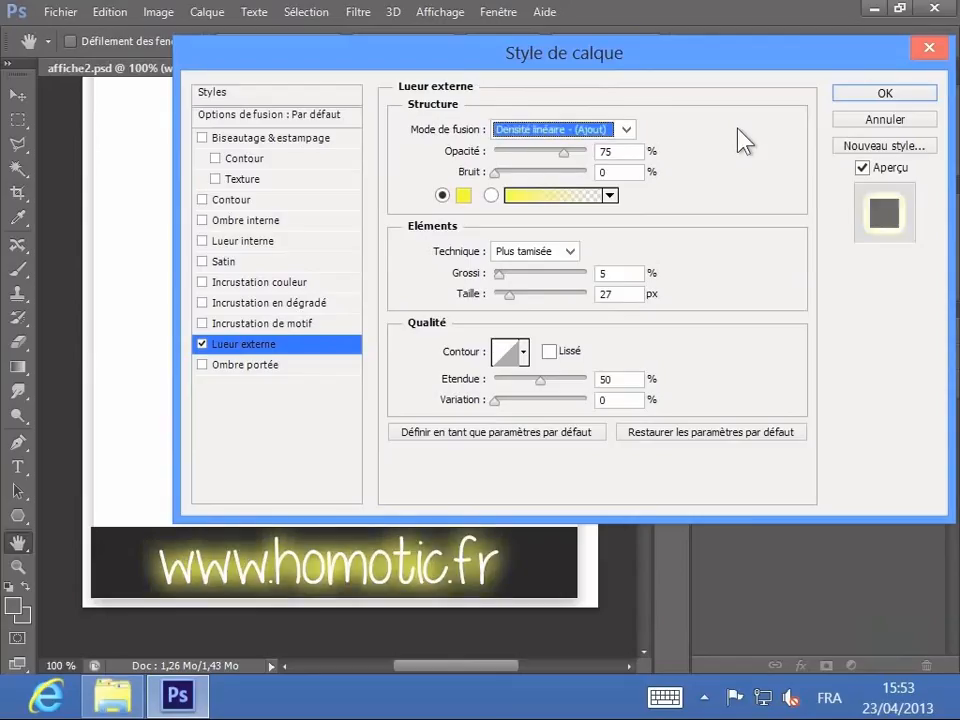
pyautogui.press('Up')
pyautogui.press('Up')
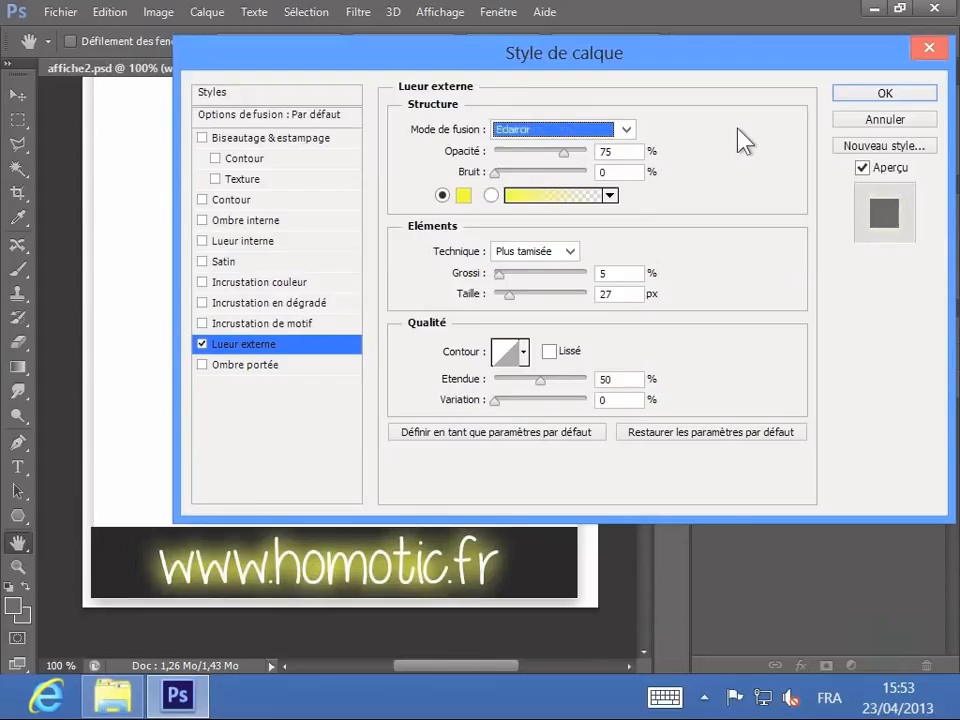
pyautogui.press('Down')
pyautogui.press('Home')
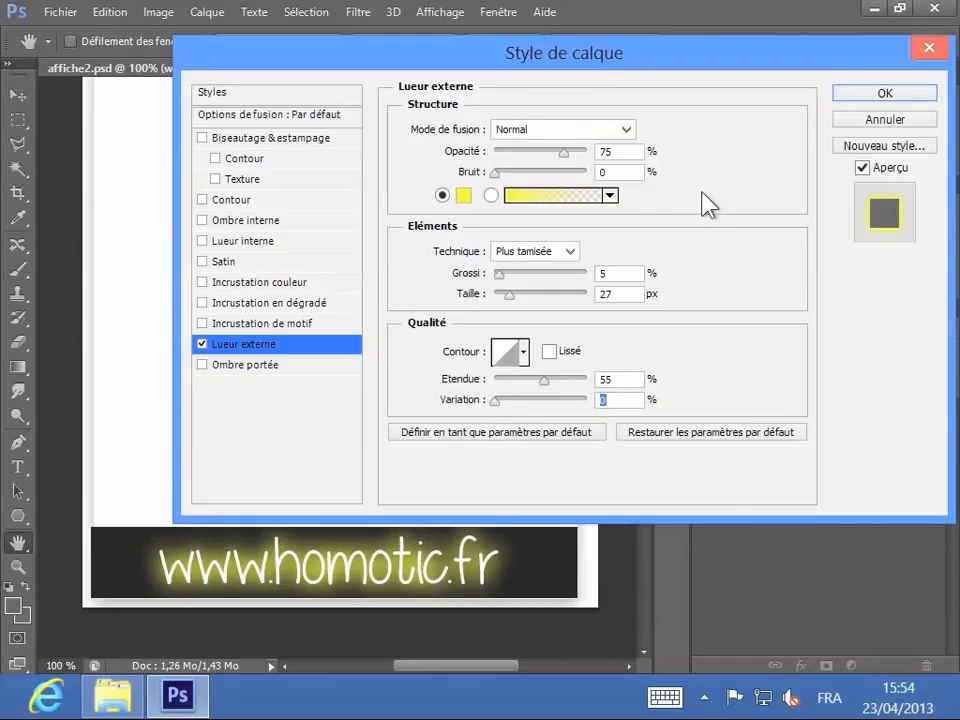
pyautogui.click(240, 250)
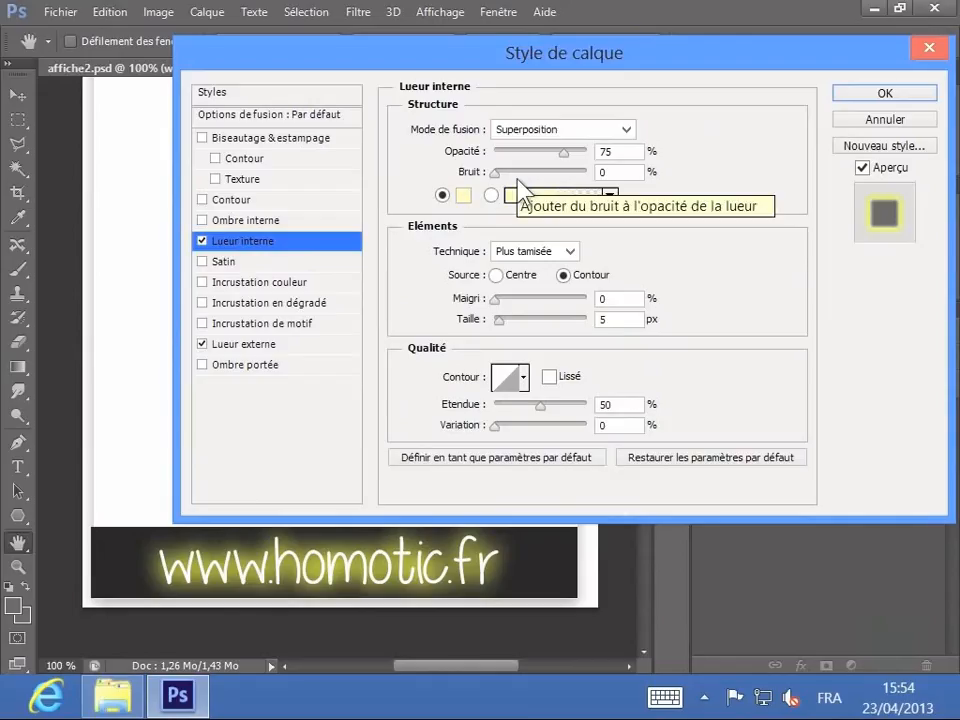
pyautogui.moveTo(565, 153); pyautogui.dragTo(543, 154)
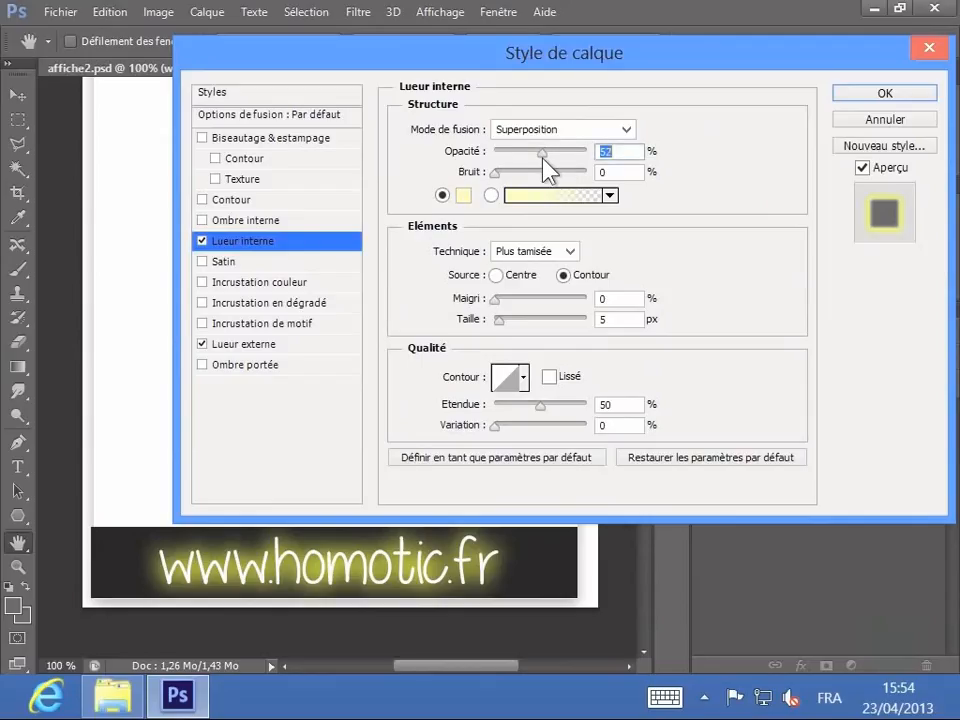
pyautogui.click(463, 196)
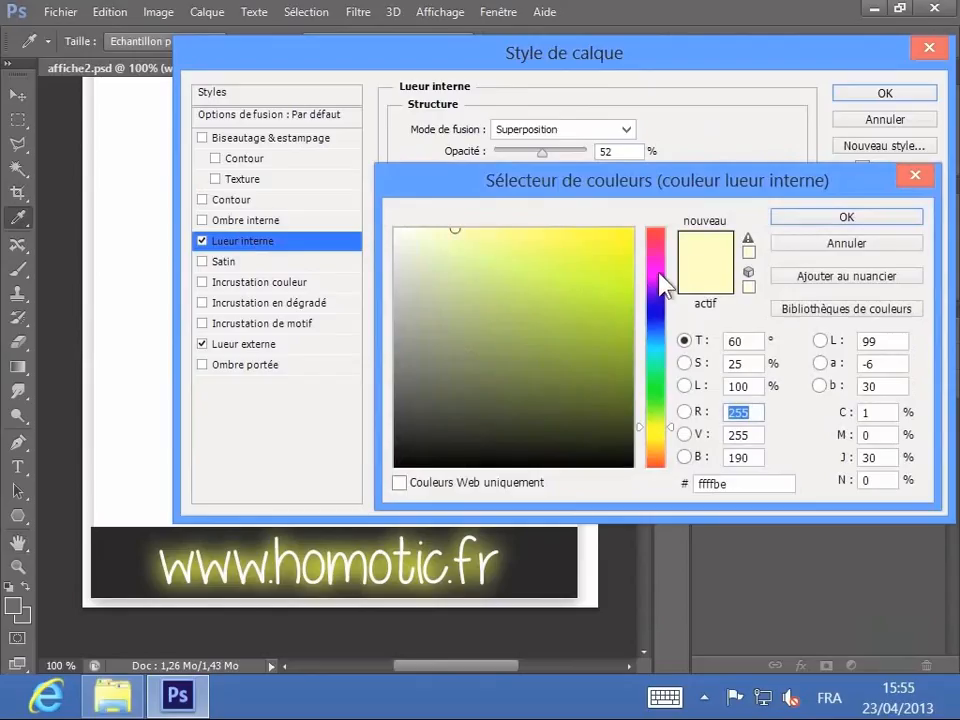
pyautogui.moveTo(655, 274); pyautogui.dragTo(654, 267)
pyautogui.click(651, 327)
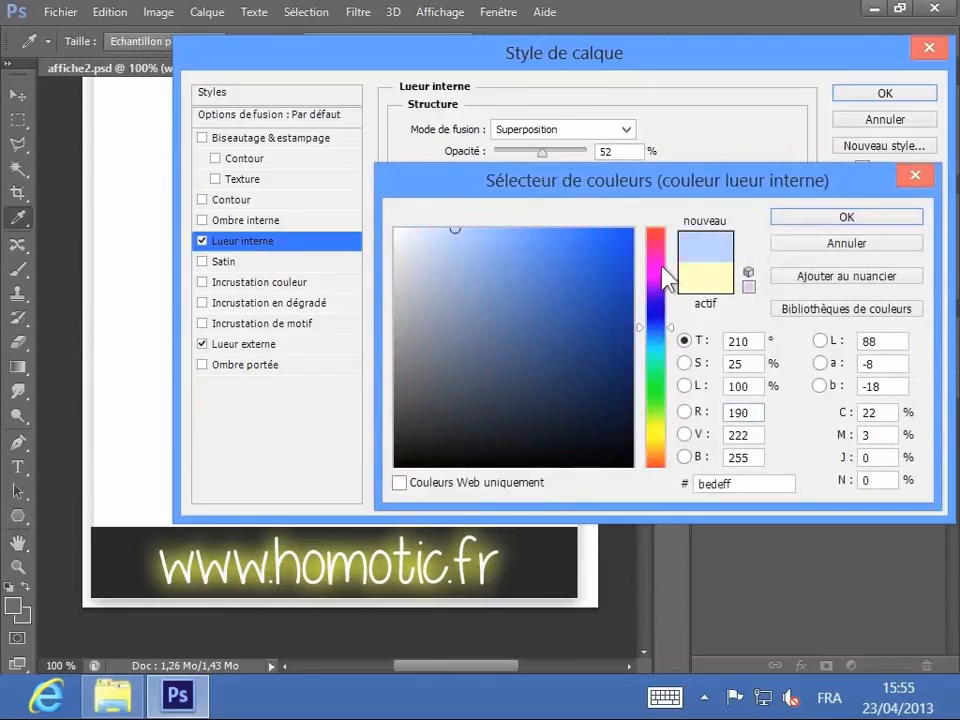
pyautogui.click(655, 265)
pyautogui.click(607, 282)
pyautogui.click(607, 306)
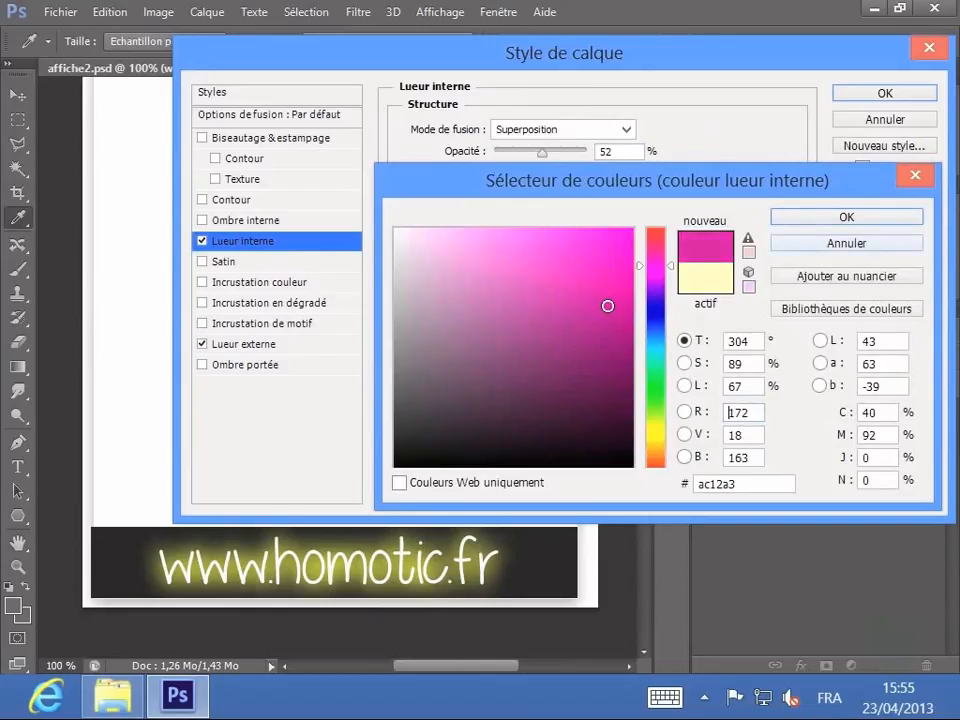
pyautogui.click(847, 218)
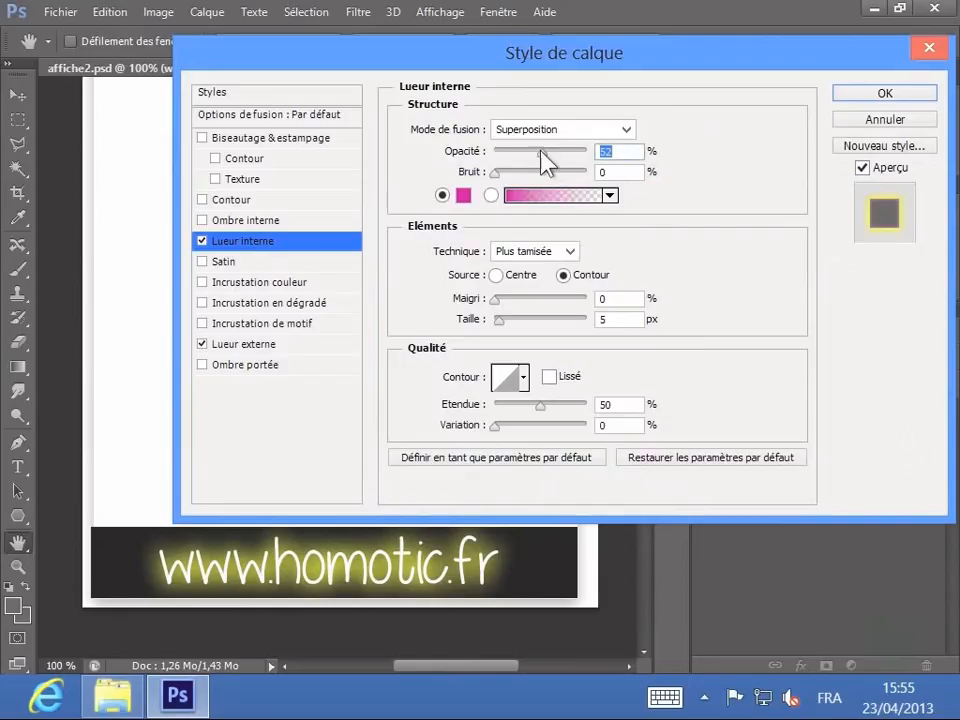
# Set the inner glow to Normal blend mode, 40 % opacity, 60 % noise (Bruit), 41 % choke (Maigri) and 117 px size
pyautogui.moveTo(543, 158); pyautogui.dragTo(514, 160)
pyautogui.click(562, 129)
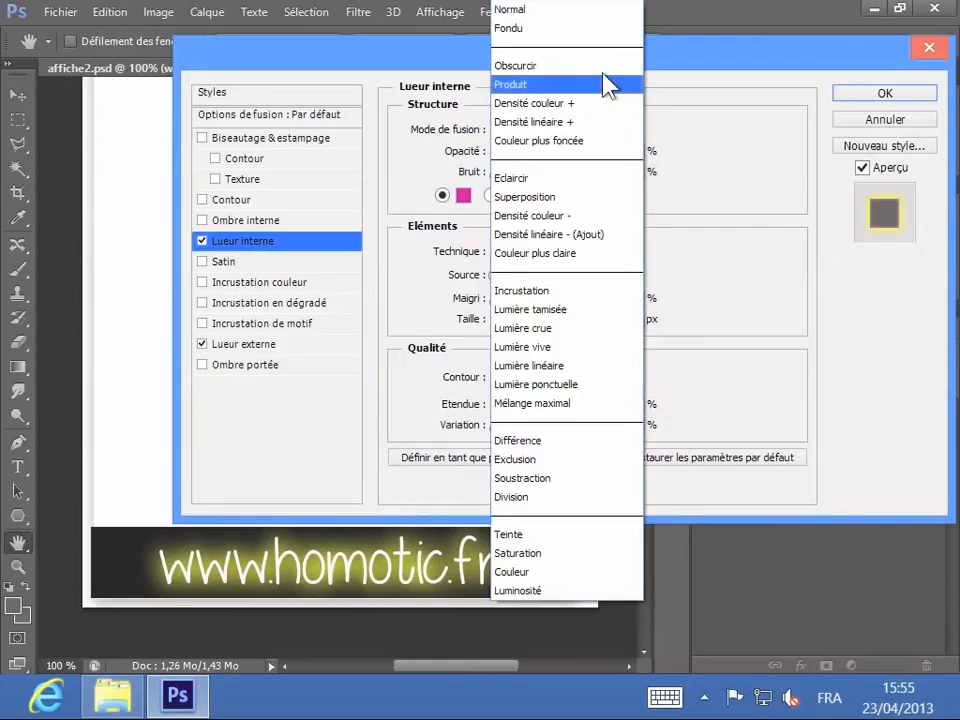
pyautogui.click(585, 14)
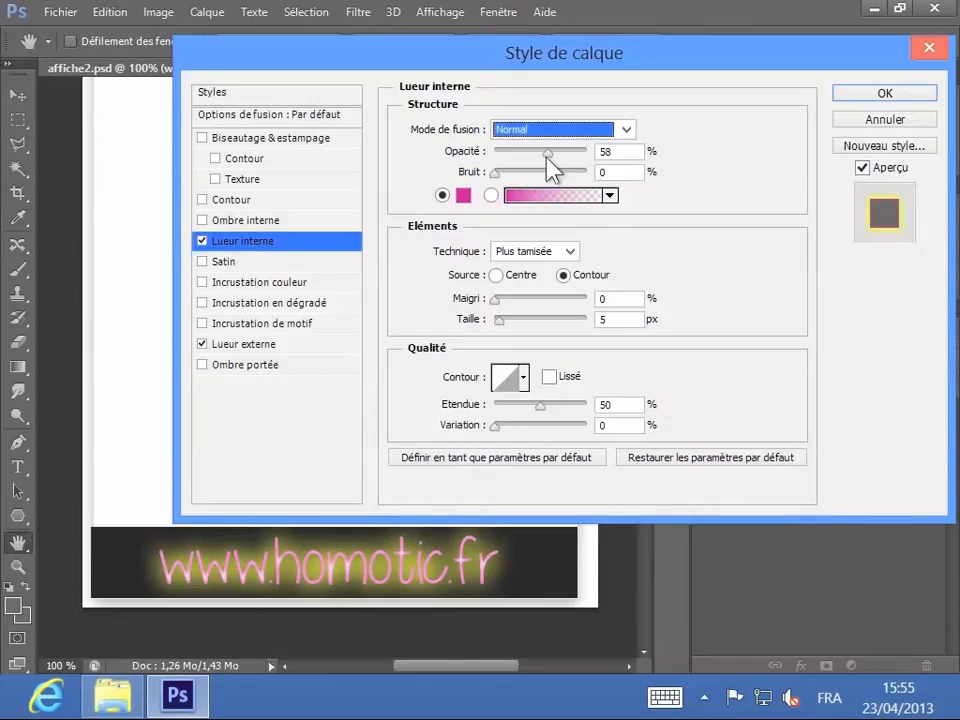
pyautogui.moveTo(547, 155); pyautogui.dragTo(558, 184)
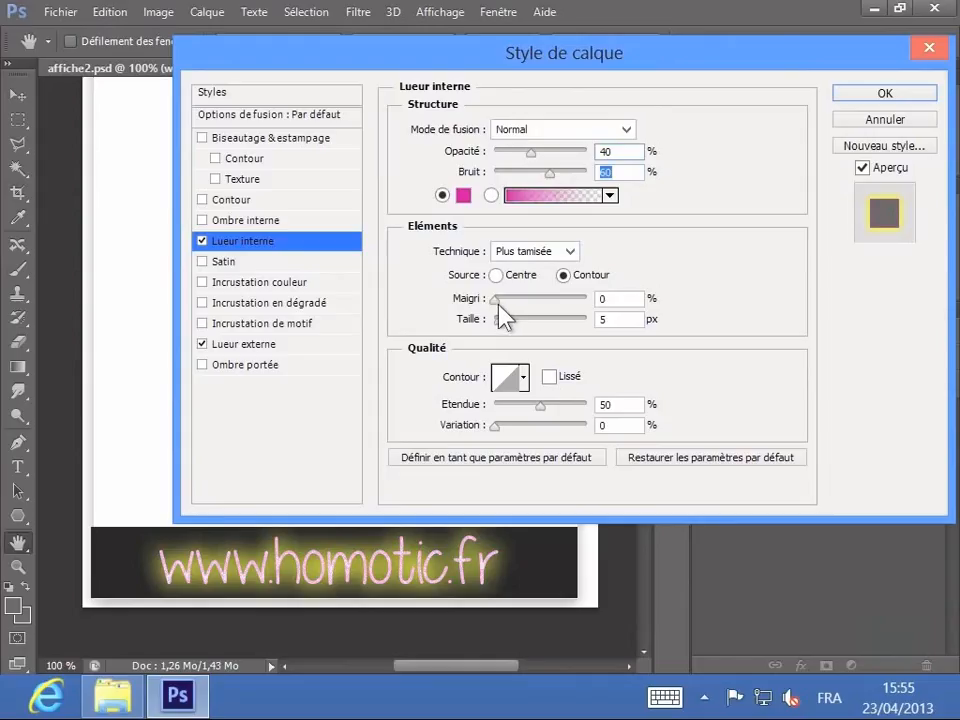
pyautogui.moveTo(503, 322); pyautogui.dragTo(532, 298)
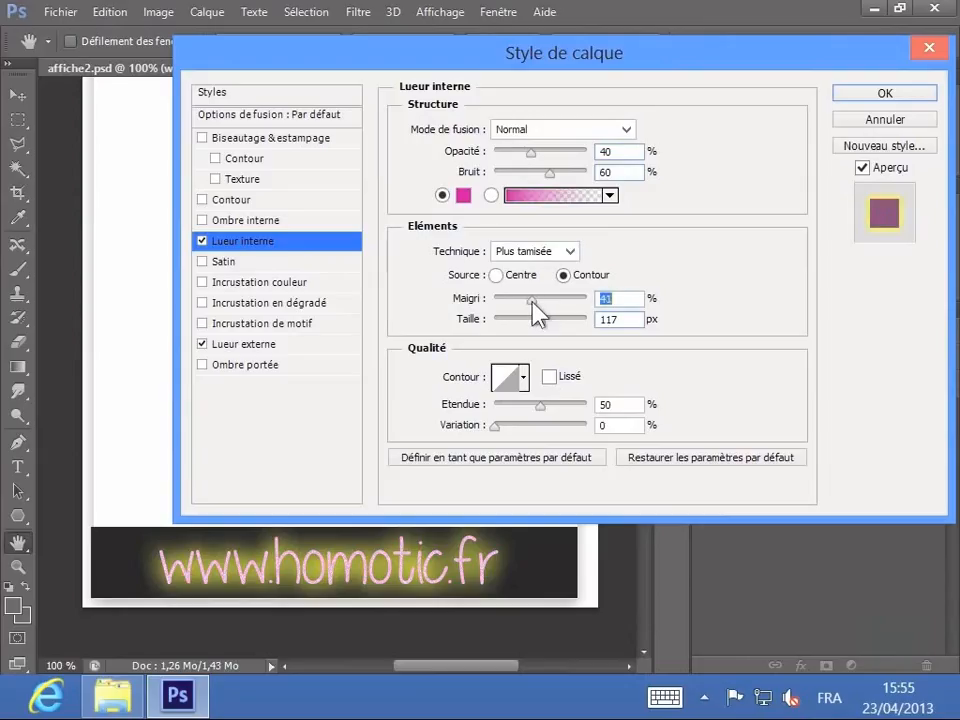
# Try the preset contours on the inner glow one after another, from the linear one to the stepped one
pyautogui.click(523, 380)
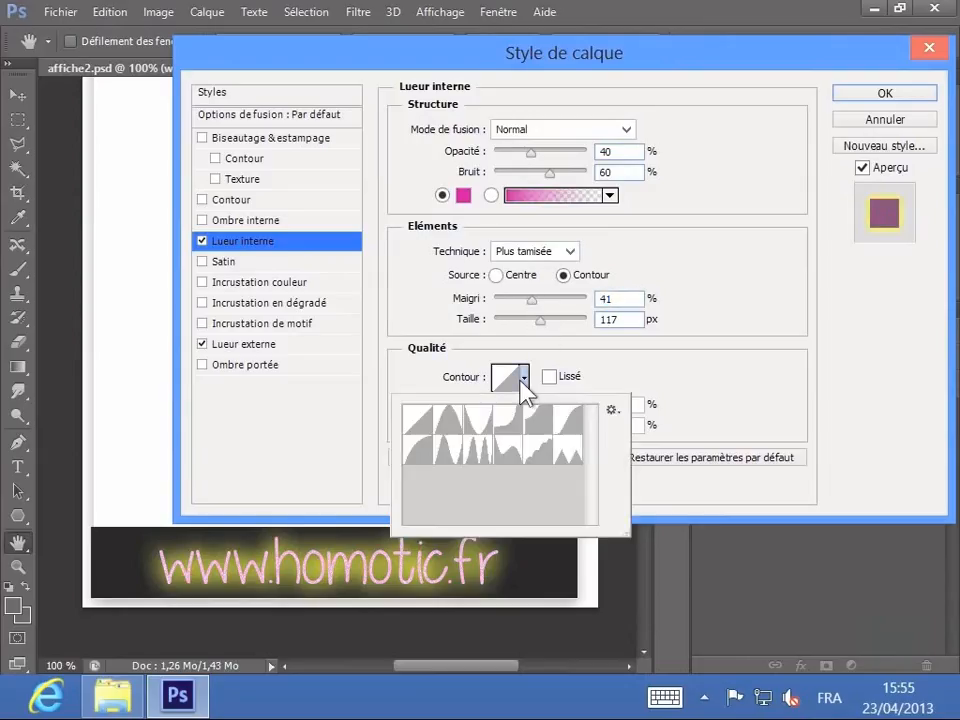
pyautogui.click(447, 427)
pyautogui.press('Left')
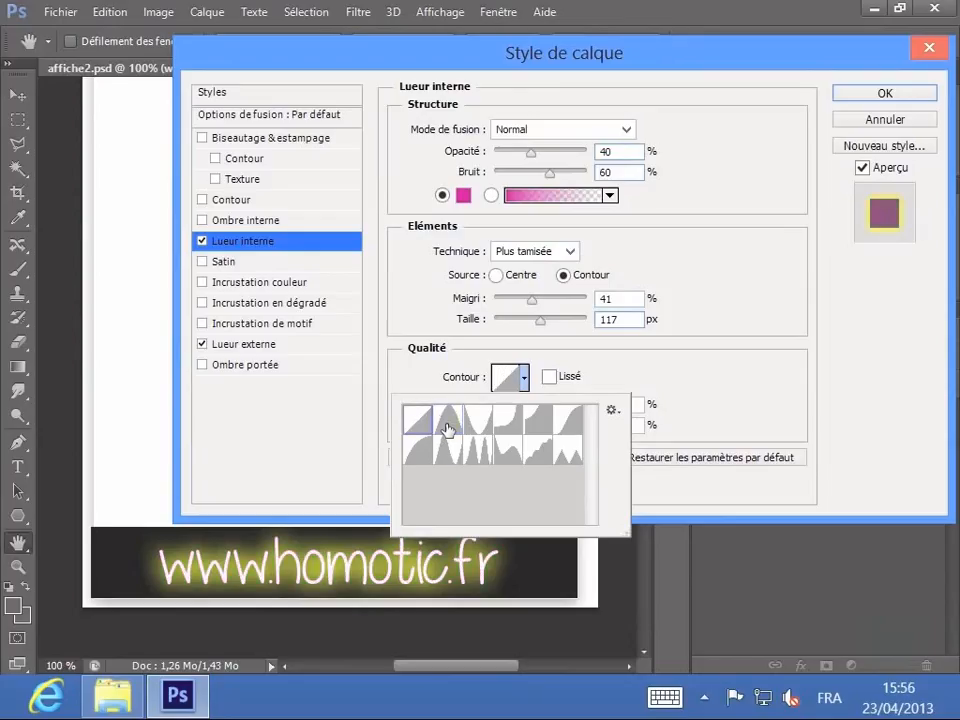
pyautogui.press('Right')
pyautogui.press('Right')
pyautogui.press('Right')
pyautogui.press('Right')
pyautogui.press('Right')
pyautogui.press('Right')
pyautogui.press('Right')
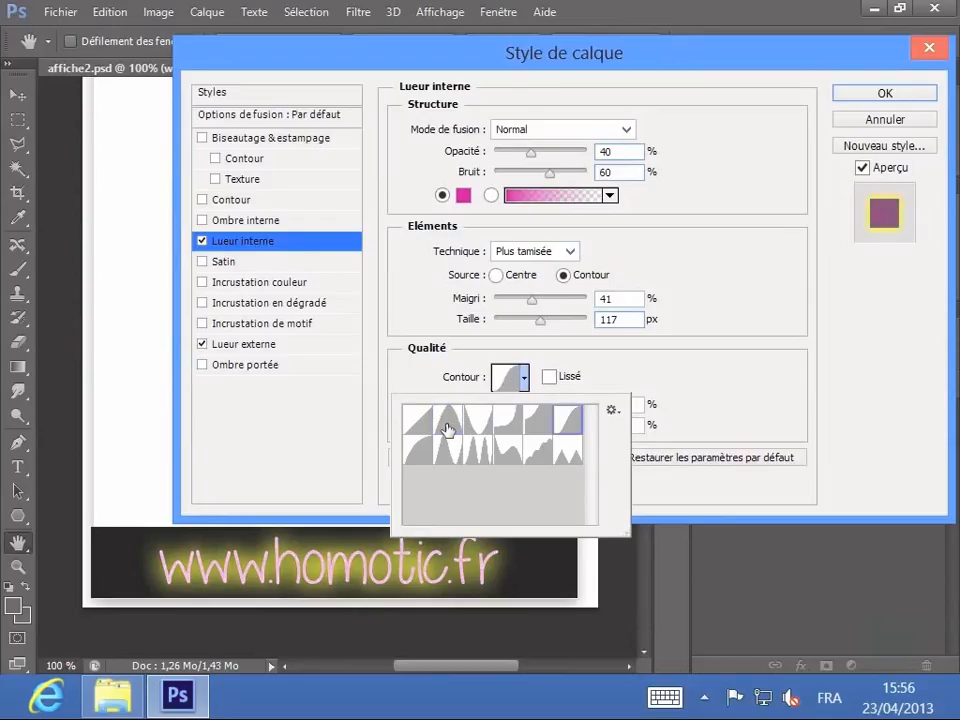
pyautogui.press('Right')
pyautogui.press('Right')
pyautogui.press('Right')
pyautogui.press('Right')
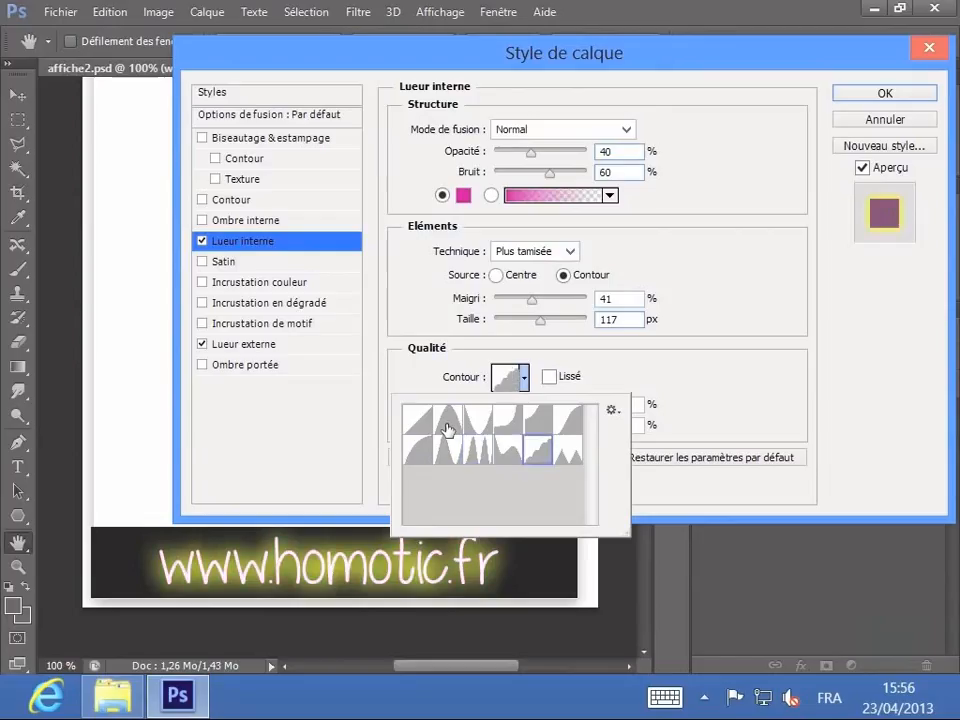
# Give the inner glow the V-shaped inverted cone contour and apply the layer style to the text
pyautogui.press('Up')
pyautogui.press('Left')
pyautogui.press('Left')
pyautogui.press('Left')
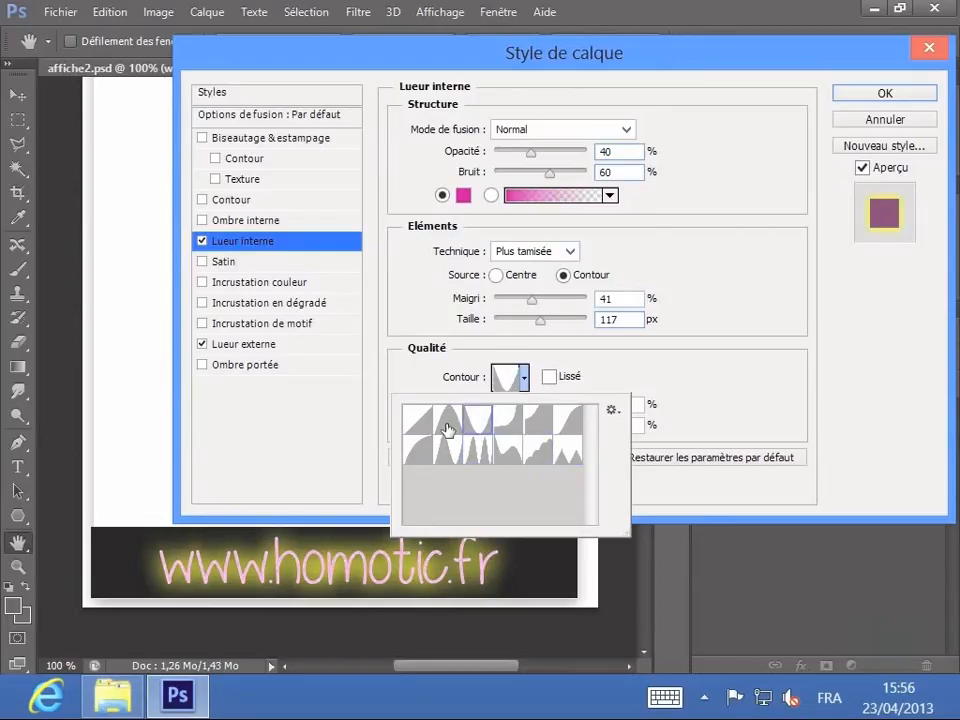
pyautogui.click(445, 425)
pyautogui.click(490, 425)
pyautogui.click(726, 365)
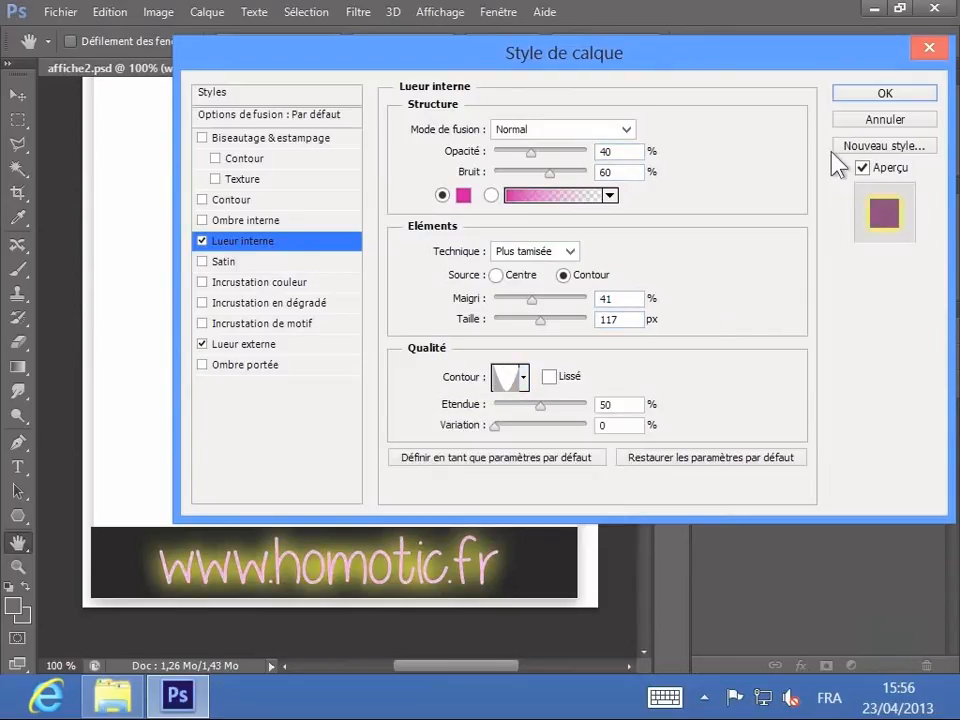
pyautogui.click(873, 100)
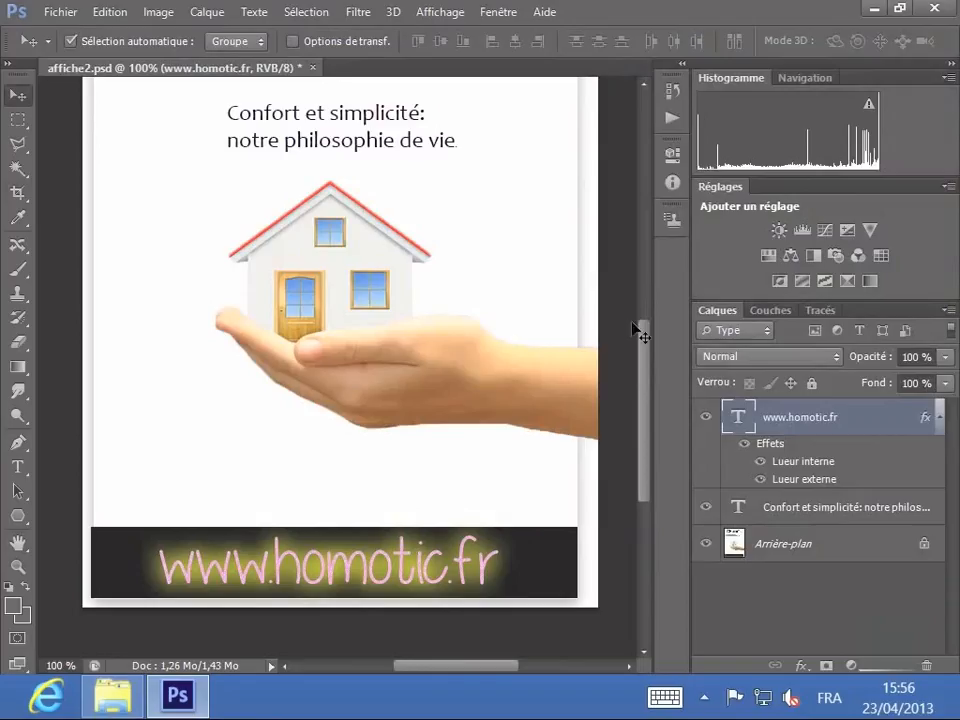
pyautogui.doubleClick(907, 422)
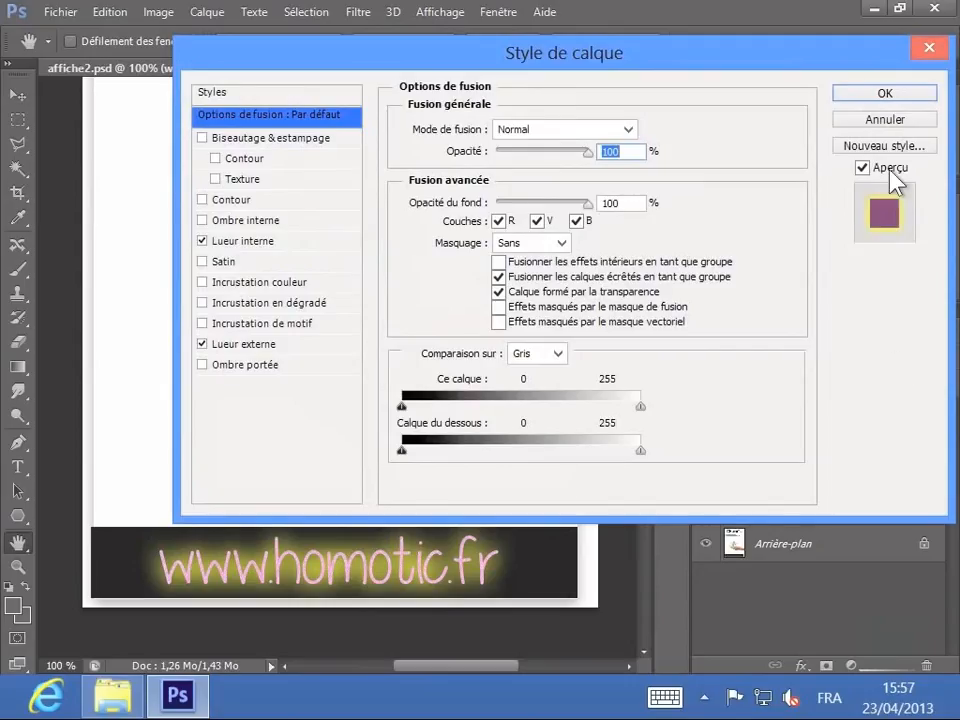
pyautogui.click(927, 47)
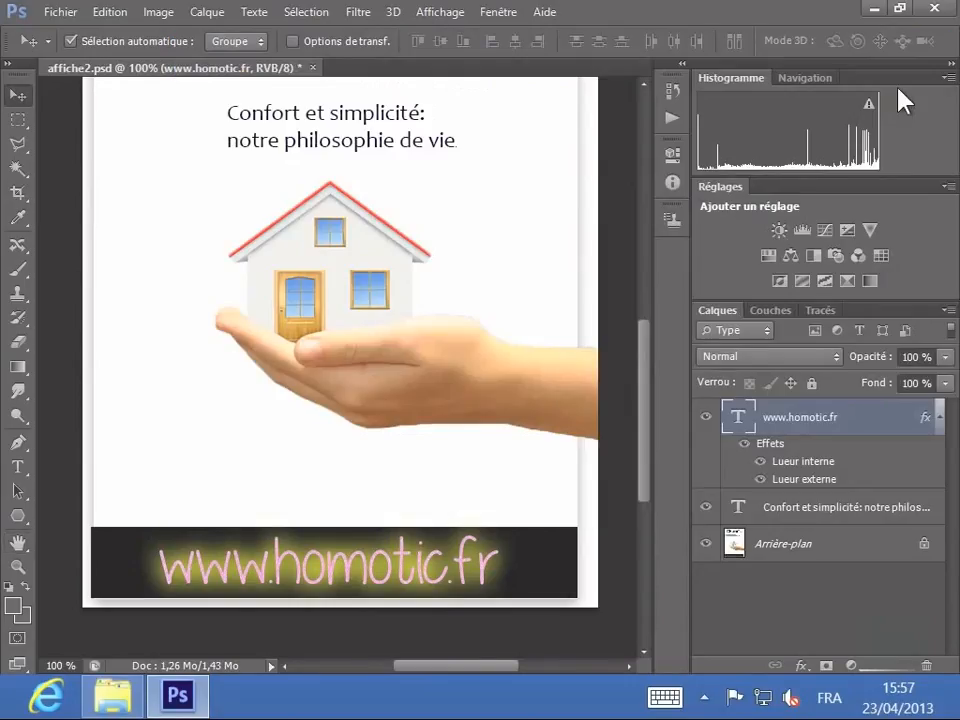